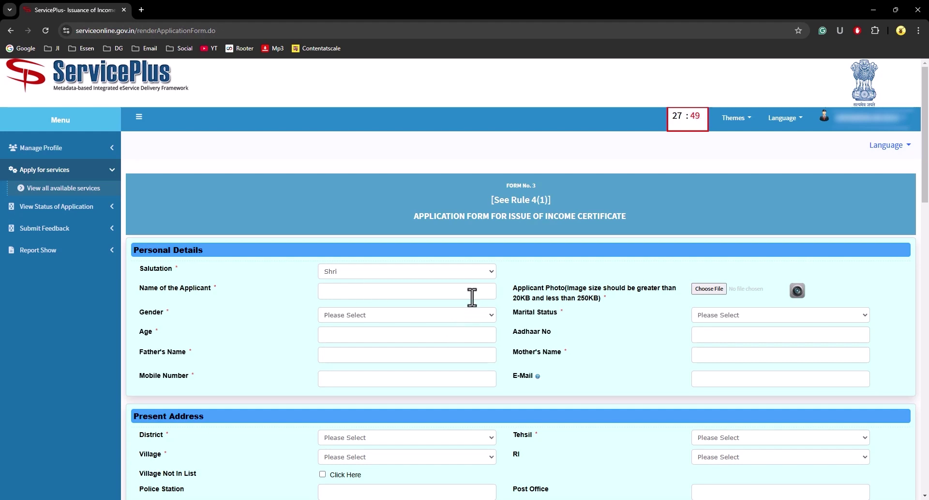
# Step: Enter the applicant's name and select the gender and marital status
pyautogui.click(457, 290)
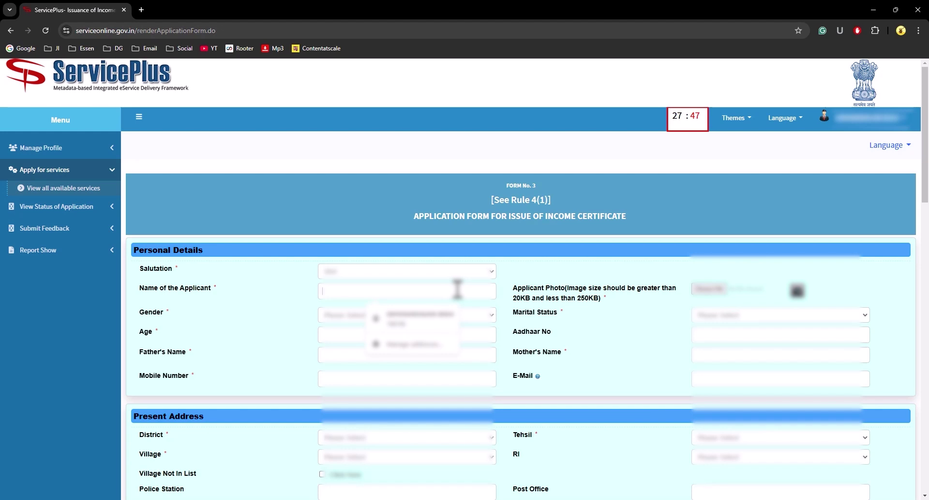
pyautogui.write('Kuldeep')
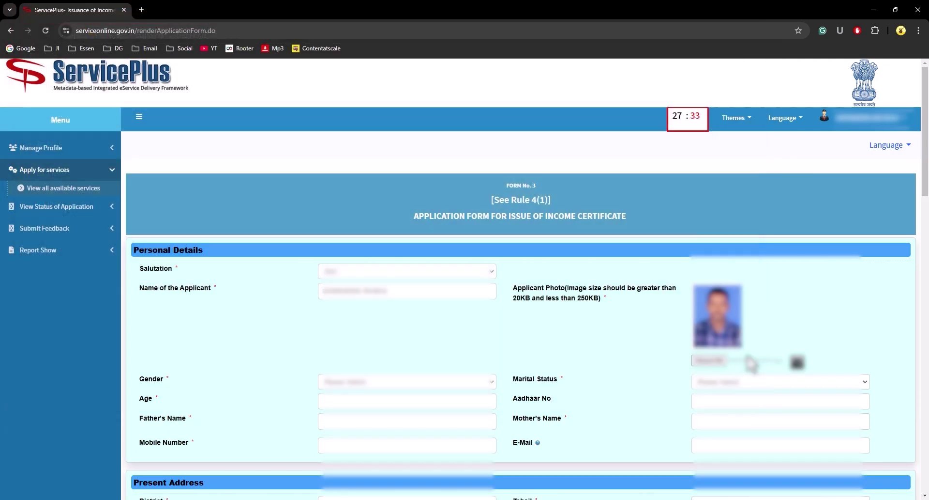
pyautogui.scroll(-4, 871, 405)
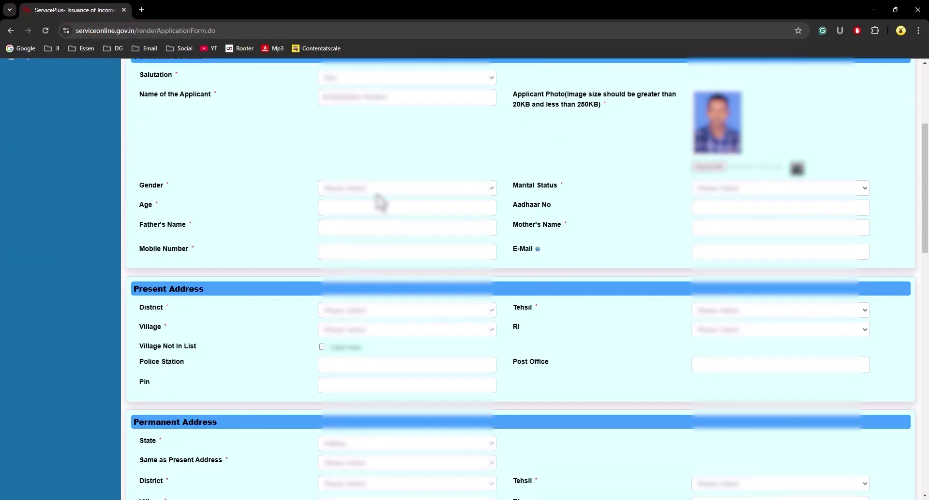
pyautogui.click(374, 188)
pyautogui.click(370, 204)
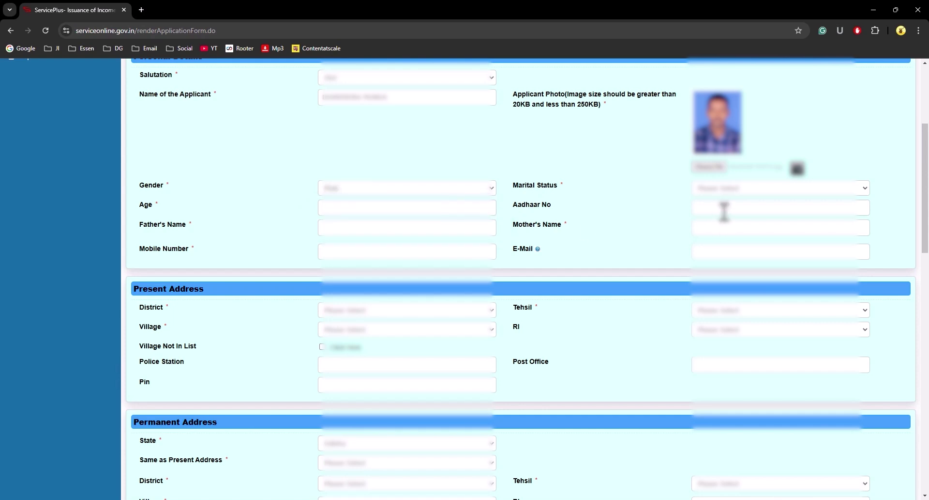
pyautogui.click(726, 188)
pyautogui.click(725, 207)
# Step: Fill in the applicant's age, Aadhaar number, parents' names and mobile number
pyautogui.click(401, 208)
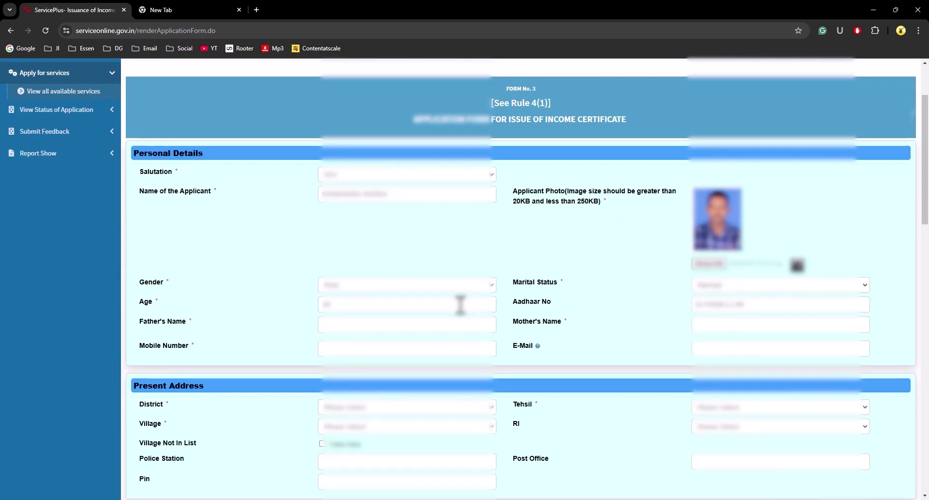
pyautogui.click(407, 327)
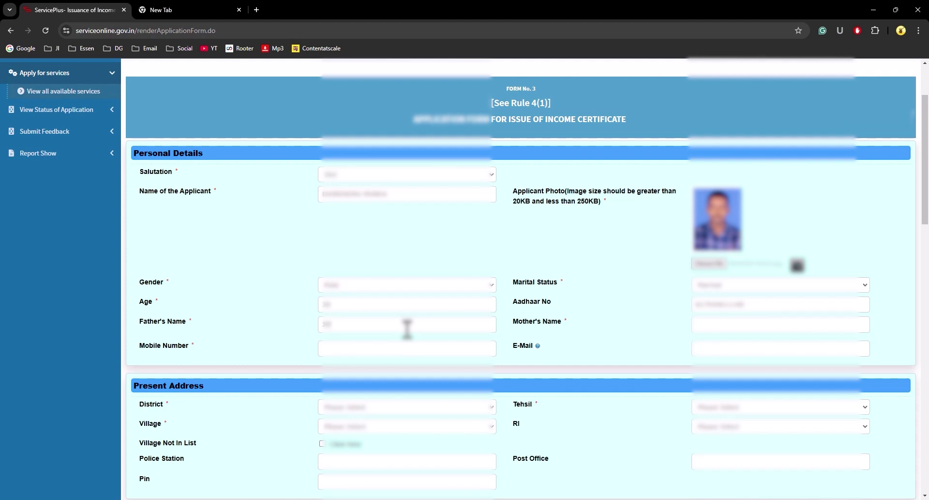
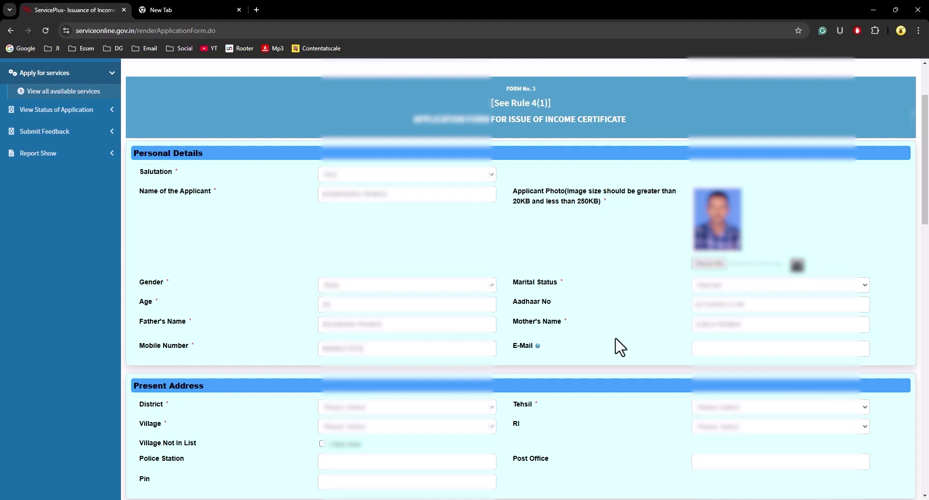
pyautogui.scroll(-2, 616, 341)
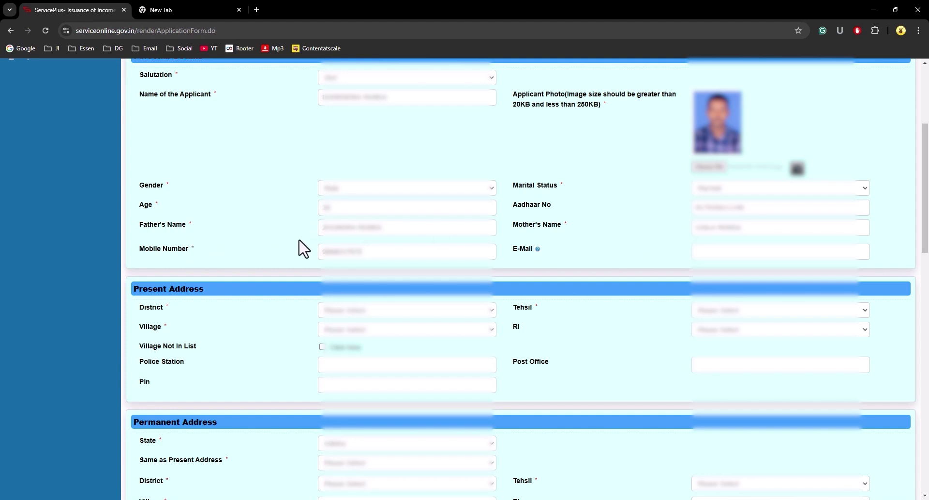
# Step: Choose the present-address district, village and RI from their dropdowns
pyautogui.click(364, 314)
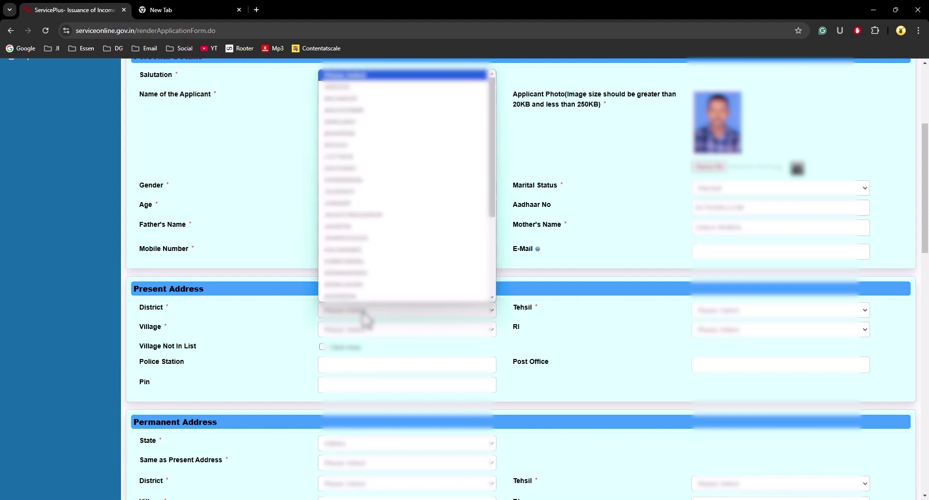
pyautogui.click(363, 312)
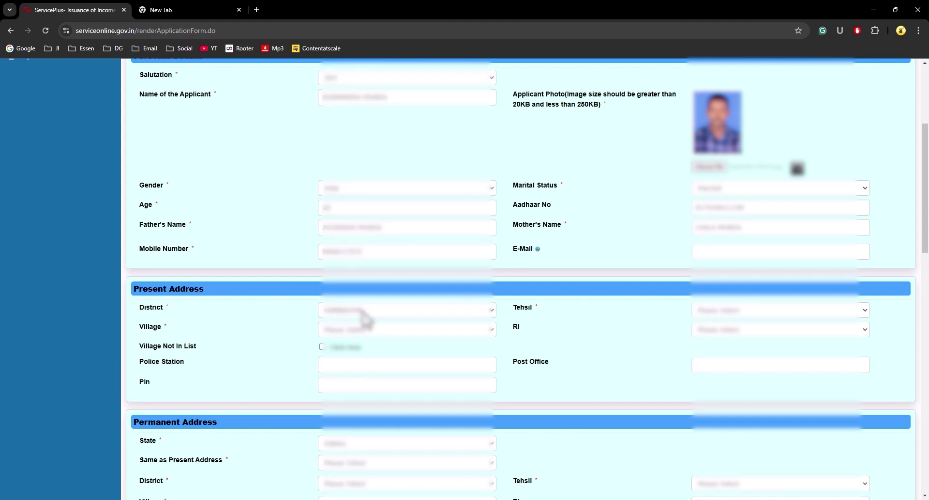
pyautogui.click(391, 329)
pyautogui.write('chan')
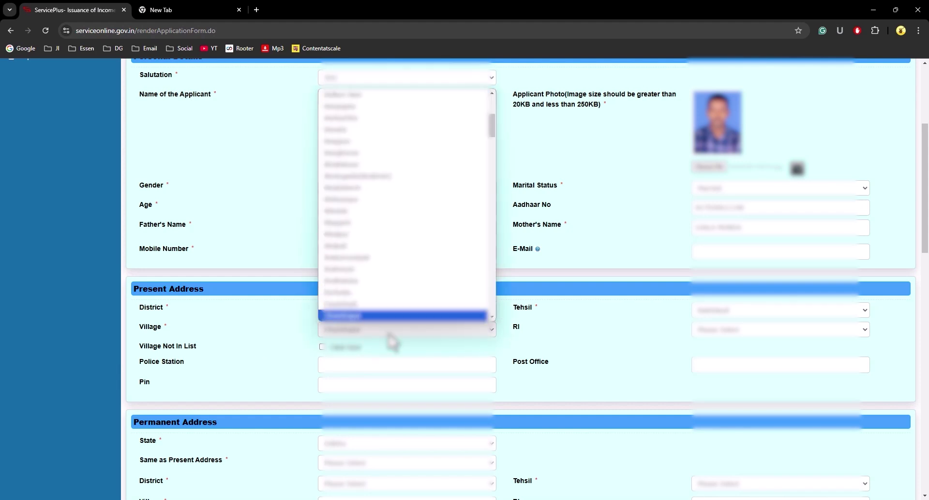
pyautogui.press('Return')
pyautogui.click(774, 332)
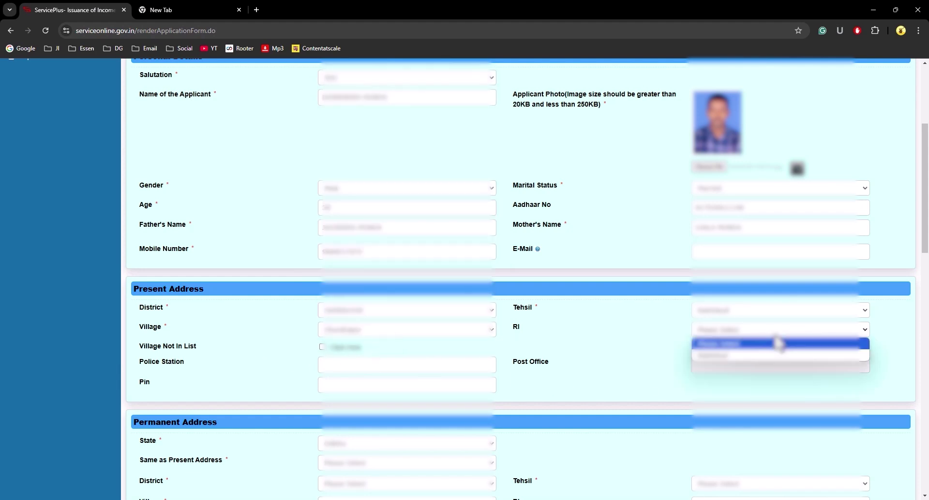
pyautogui.click(736, 356)
# Step: Enter the police station and pin code for the present address
pyautogui.scroll(-4, 306, 272)
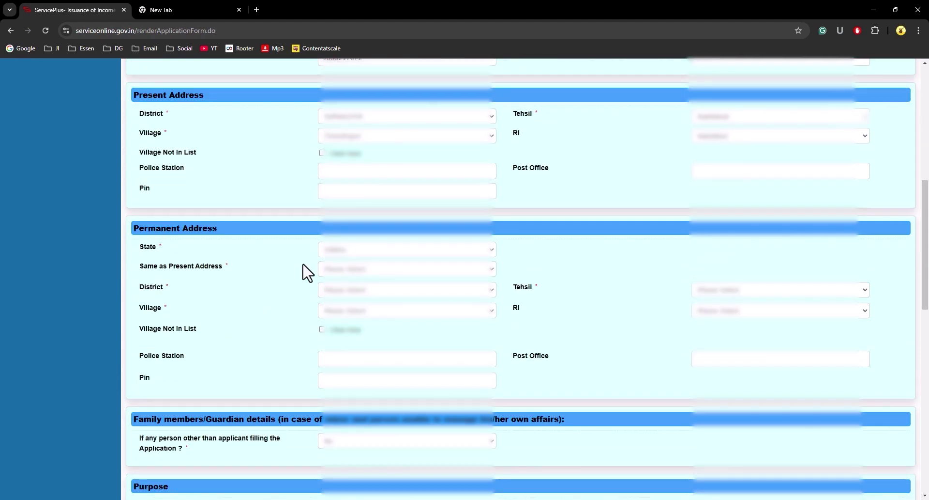
pyautogui.click(338, 170)
pyautogui.write('Nakt')
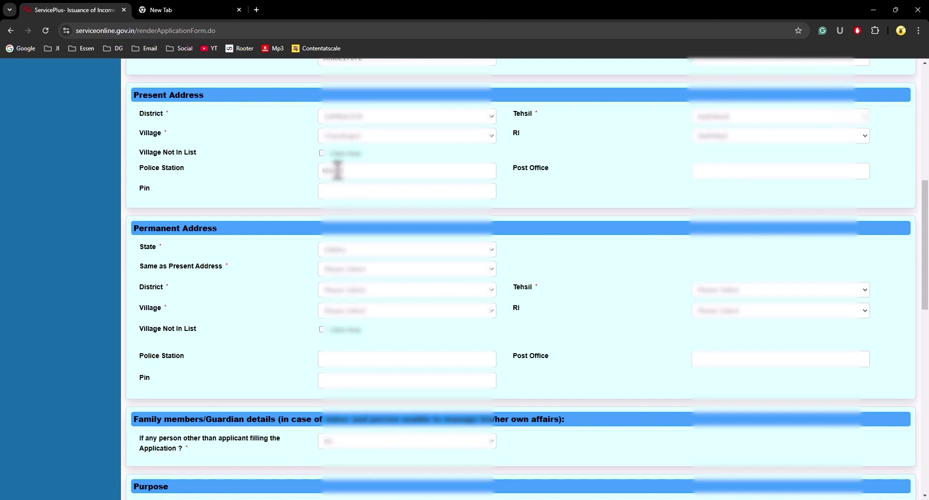
pyautogui.write('ideul')
pyautogui.click(356, 191)
pyautogui.write('768')
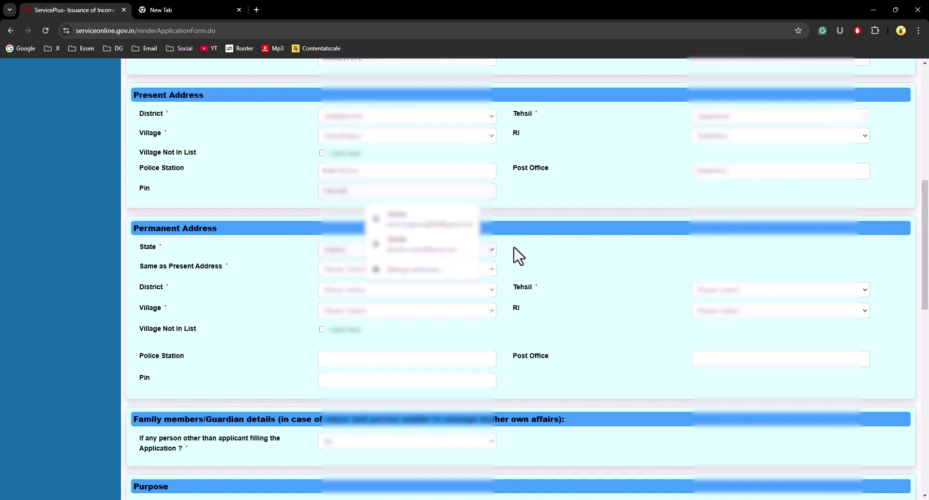
pyautogui.click(573, 236)
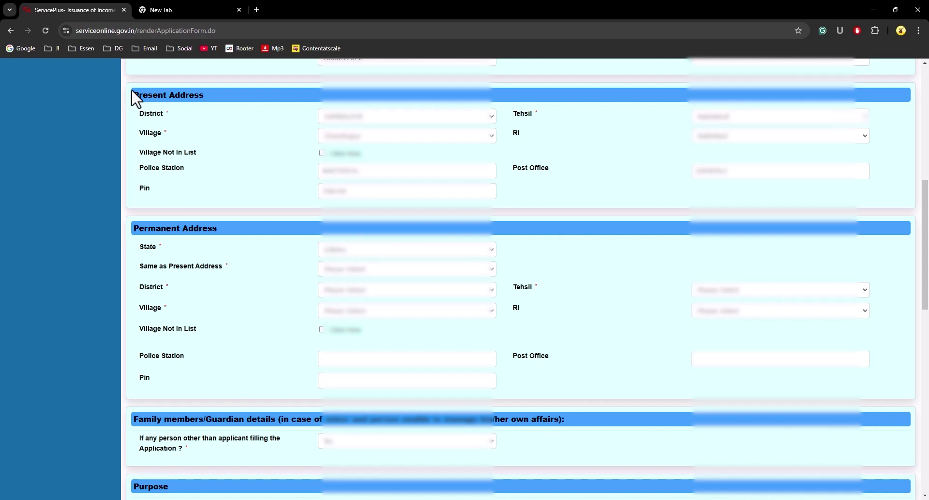
# Step: Set the permanent address to Same as Present Address
pyautogui.moveTo(131, 95); pyautogui.dragTo(220, 100)
pyautogui.scroll(-2, 242, 250)
pyautogui.moveTo(131, 130); pyautogui.dragTo(217, 132)
pyautogui.click(357, 173)
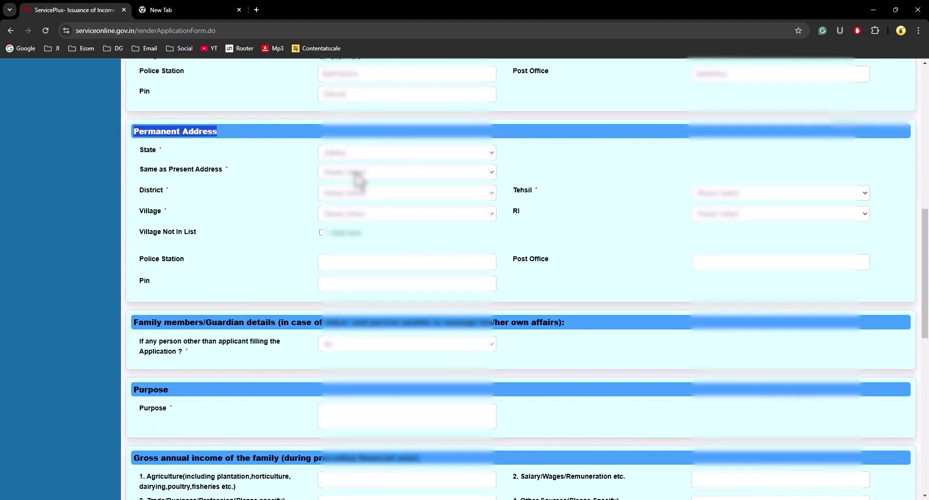
pyautogui.scroll(2, 339, 179)
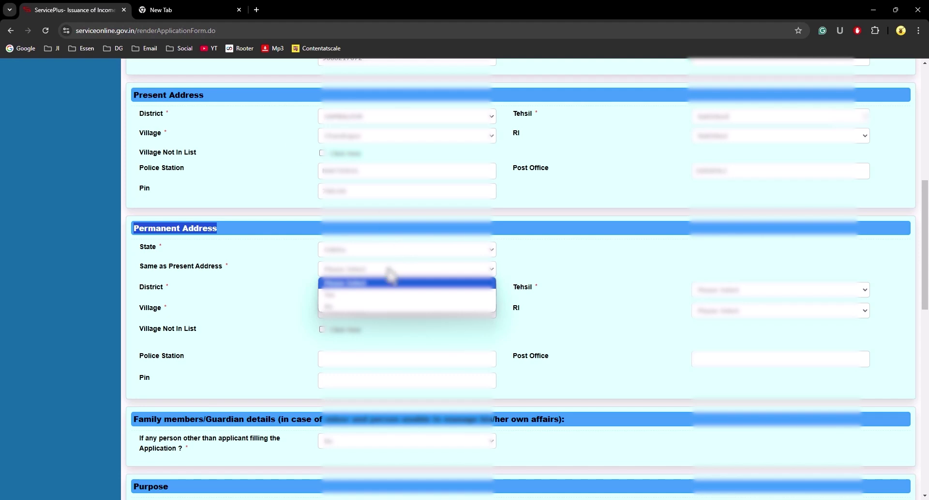
pyautogui.click(363, 296)
pyautogui.scroll(-2, 537, 310)
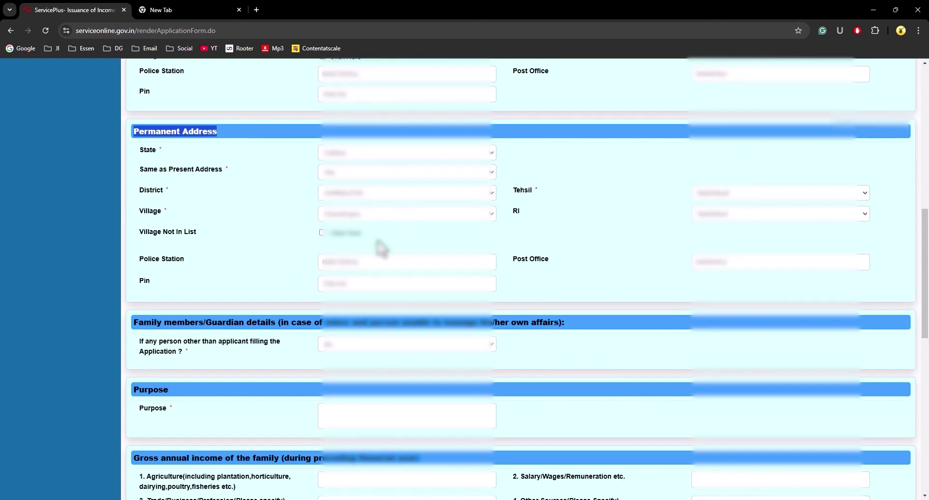
pyautogui.scroll(-2, 361, 278)
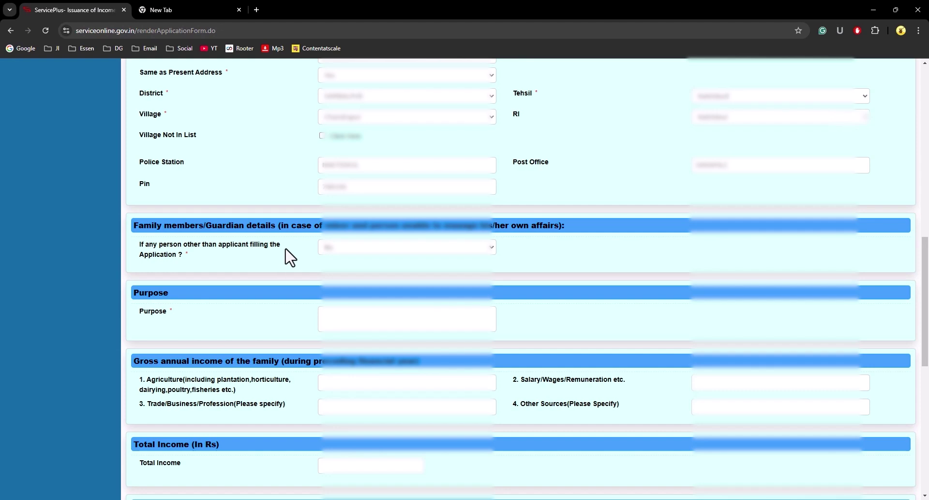
pyautogui.scroll(2, 334, 329)
# Step: Answer No to whether anyone other than the applicant is filling the form
pyautogui.click(345, 343)
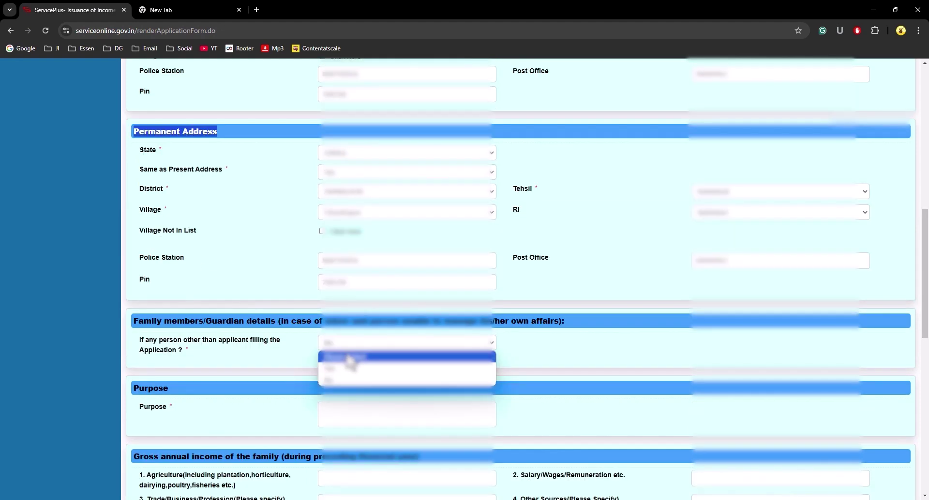
pyautogui.click(347, 367)
pyautogui.click(346, 343)
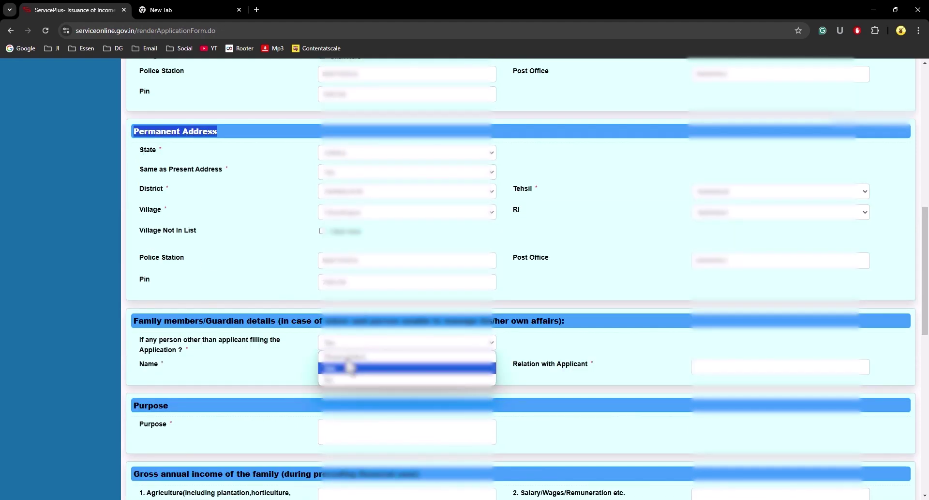
pyautogui.click(350, 380)
pyautogui.scroll(-2, 353, 358)
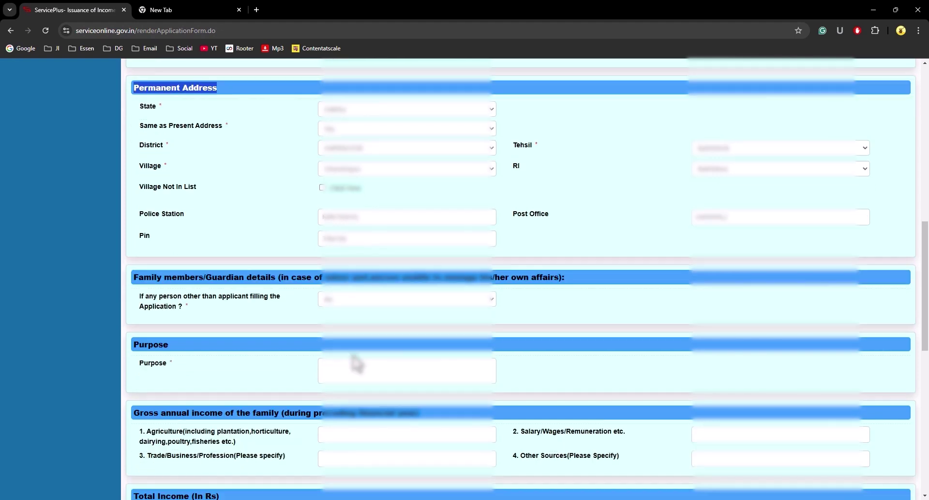
pyautogui.click(348, 320)
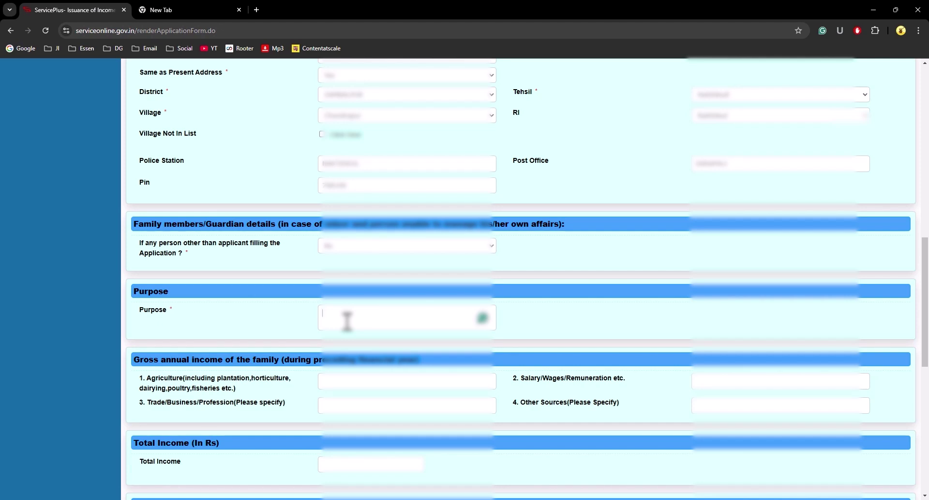
# Step: Enter 'Higher Study For My Child' as the certificate purpose and check the text
pyautogui.write('ED')
pyautogui.write('R')
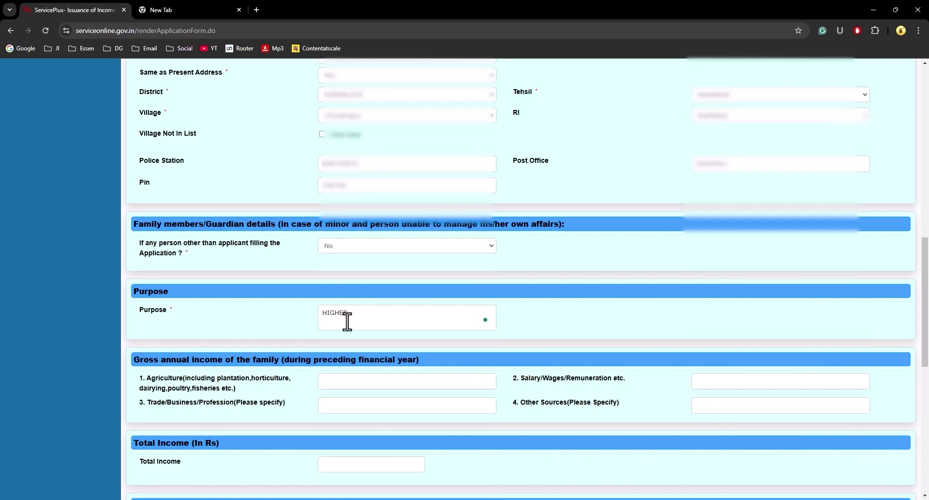
pyautogui.write(' STUDY FOR MY CHILD')
pyautogui.click(570, 336)
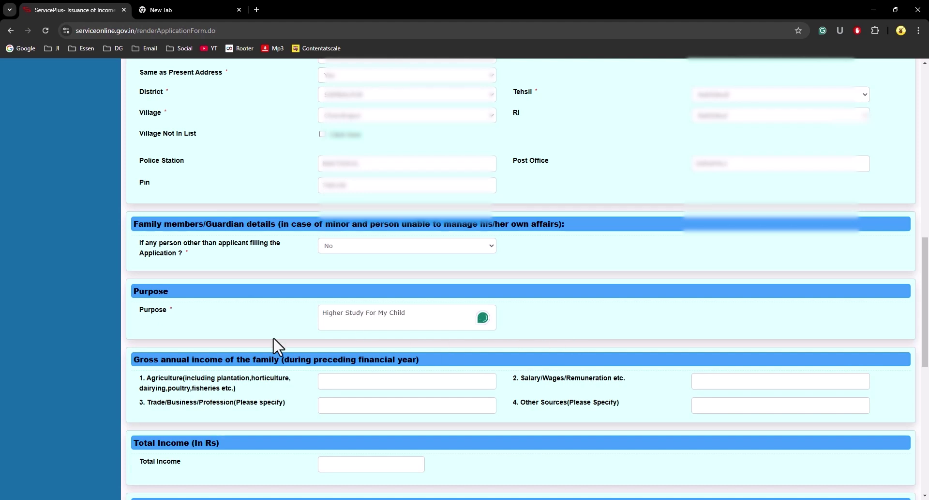
pyautogui.moveTo(423, 318); pyautogui.dragTo(298, 318)
pyautogui.click(413, 318)
pyautogui.moveTo(407, 319); pyautogui.dragTo(312, 320)
pyautogui.click(419, 316)
pyautogui.moveTo(419, 316)
pyautogui.mouseDown()
pyautogui.moveTo(323, 319)
pyautogui.moveTo(432, 315)
pyautogui.mouseUp()
pyautogui.click(357, 320)
pyautogui.click(431, 315)
pyautogui.moveTo(322, 314); pyautogui.dragTo(438, 313)
pyautogui.click(438, 313)
pyautogui.scroll(-1, 440, 313)
pyautogui.scroll(-1, 439, 314)
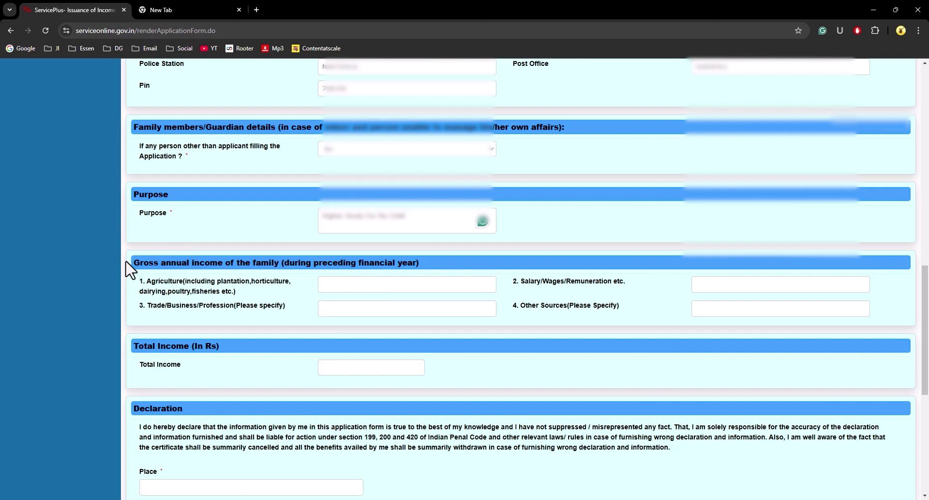
pyautogui.scroll(-2, 358, 271)
pyautogui.scroll(2, 384, 242)
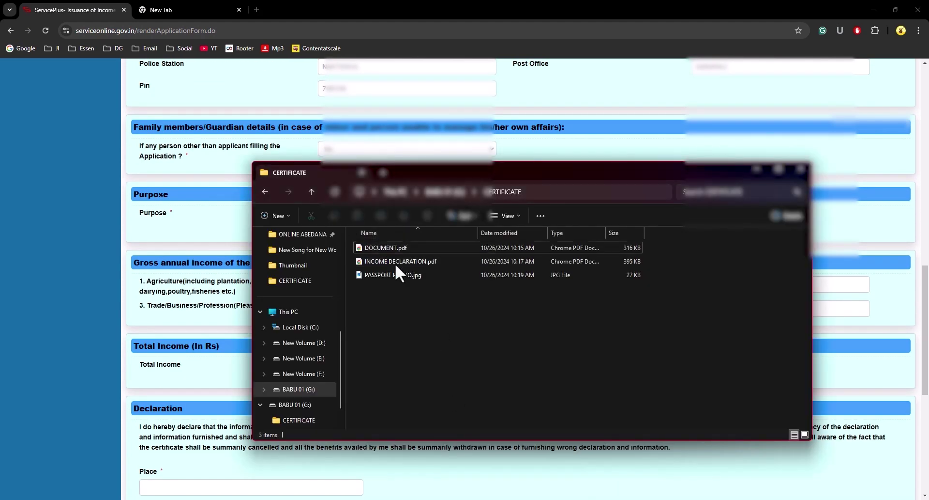
# Step: Open INCOME DECLARATION.pdf and compare its income table with the form's income section
pyautogui.doubleClick(395, 263)
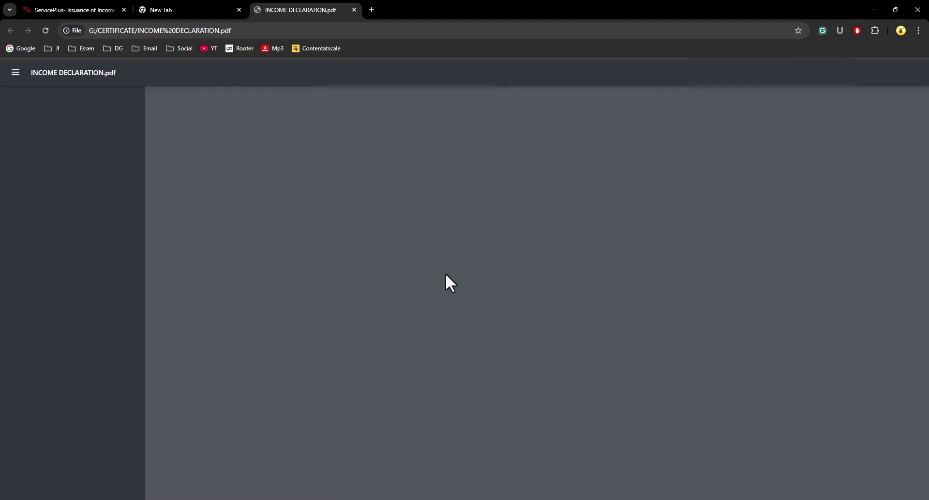
pyautogui.scroll(-4, 498, 276)
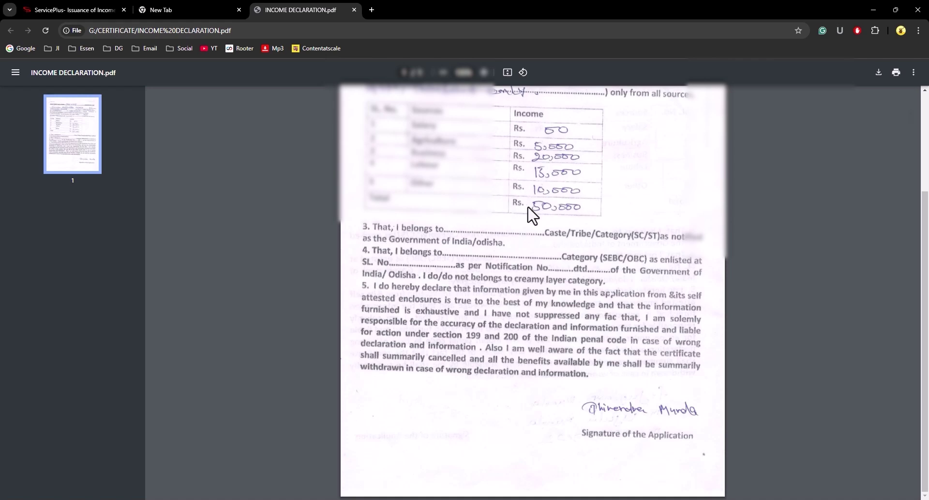
pyautogui.click(88, 7)
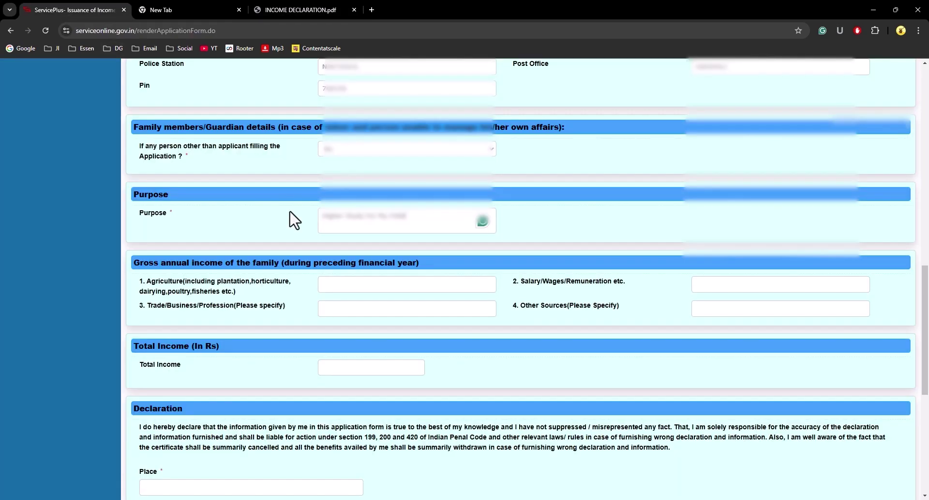
pyautogui.click(285, 9)
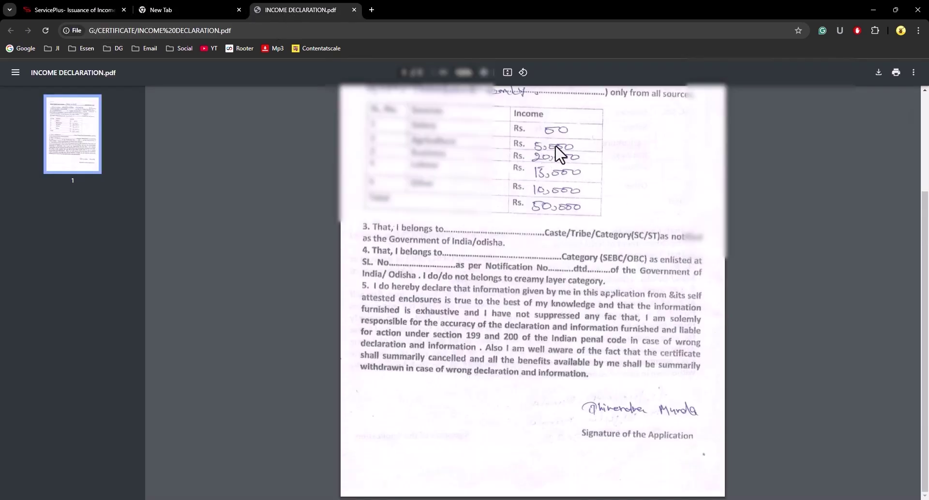
pyautogui.click(82, 9)
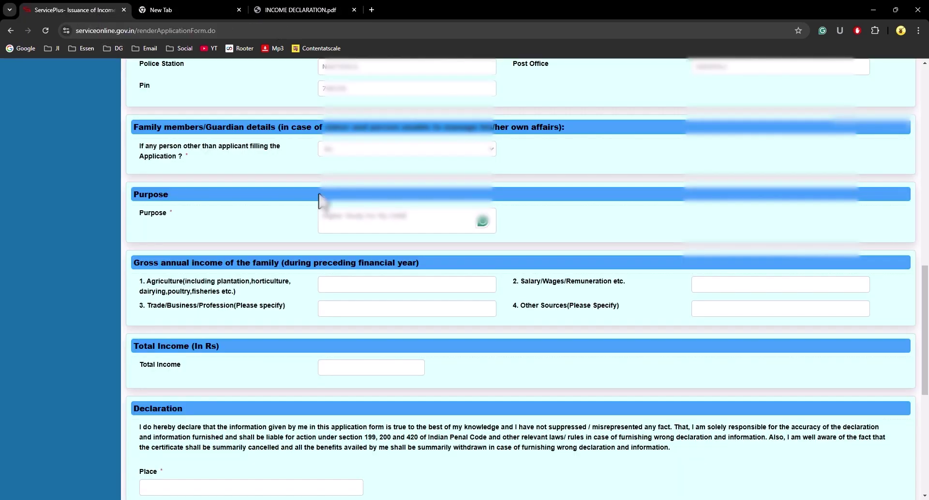
pyautogui.click(341, 283)
# Step: Enter Agriculture 5000, Trade 20000, Other Sources 10000 and Salary 15000, totalling 50000.00
pyautogui.press('Tab')
pyautogui.click(340, 283)
pyautogui.click(304, 4)
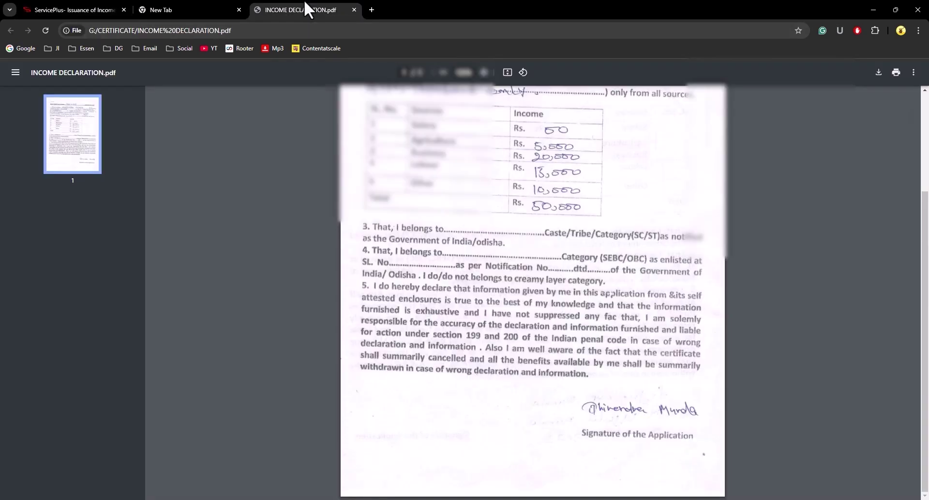
pyautogui.click(52, 9)
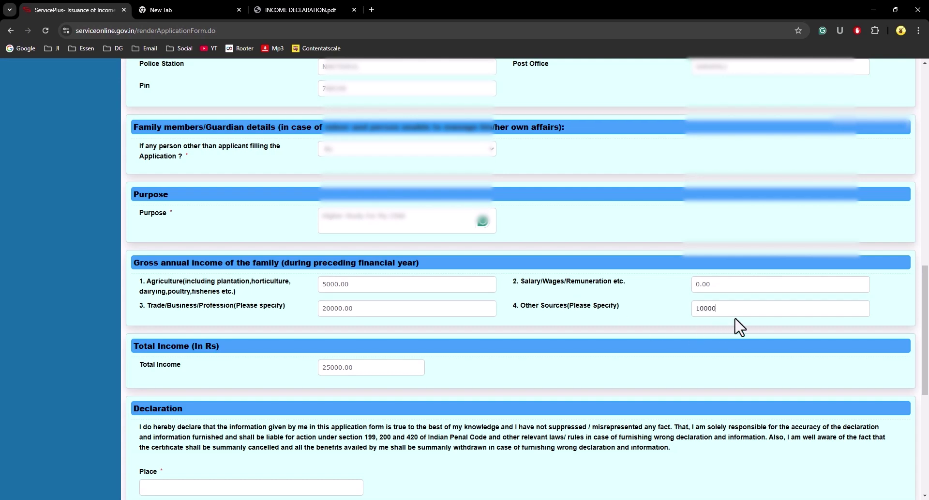
pyautogui.write('10000')
pyautogui.press('Tab')
pyautogui.write('15')
pyautogui.click(583, 321)
pyautogui.scroll(-4, 305, 383)
pyautogui.scroll(2, 316, 333)
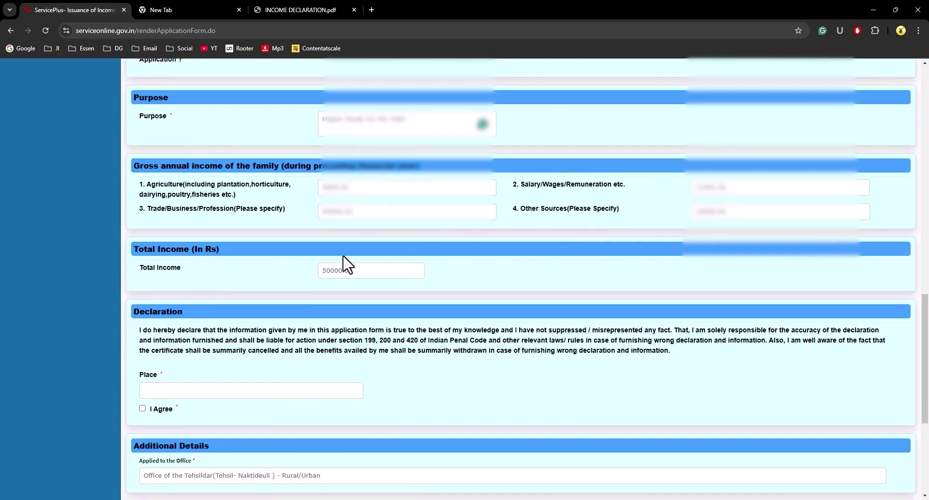
# Step: Confirm the income total, enter Place CHANDRAPUR and tick I Agree
pyautogui.moveTo(324, 271); pyautogui.dragTo(384, 273)
pyautogui.click(460, 281)
pyautogui.scroll(-2, 460, 281)
pyautogui.click(205, 292)
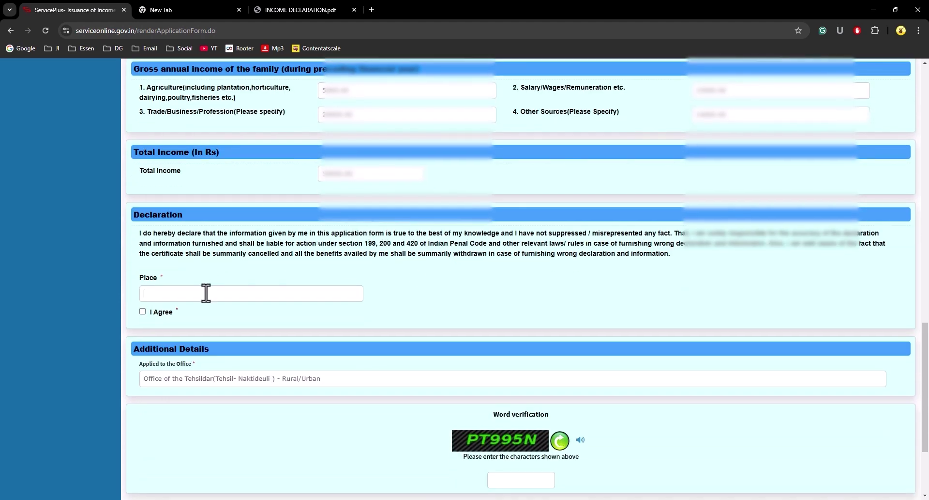
pyautogui.write('CHANDRAPUR')
pyautogui.click(142, 311)
# Step: Fill in the word verification characters and submit the application
pyautogui.scroll(-2, 176, 325)
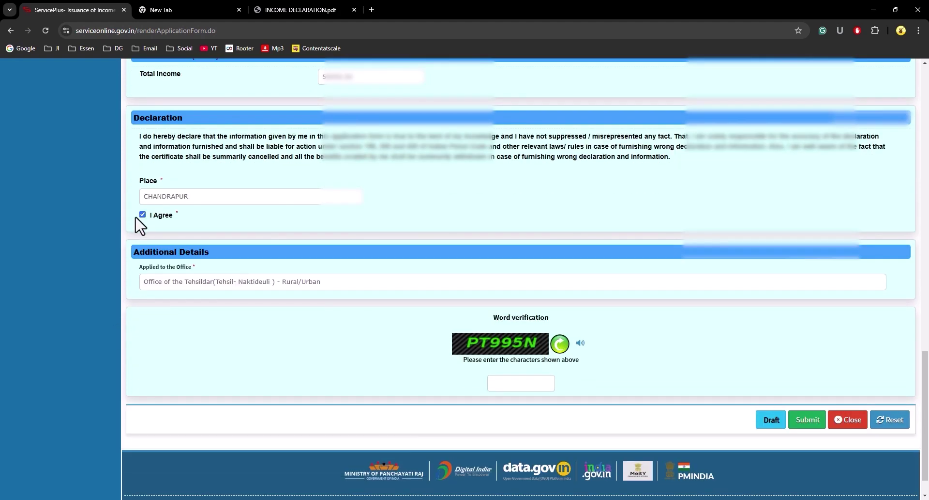
pyautogui.scroll(-1, 566, 311)
pyautogui.click(519, 345)
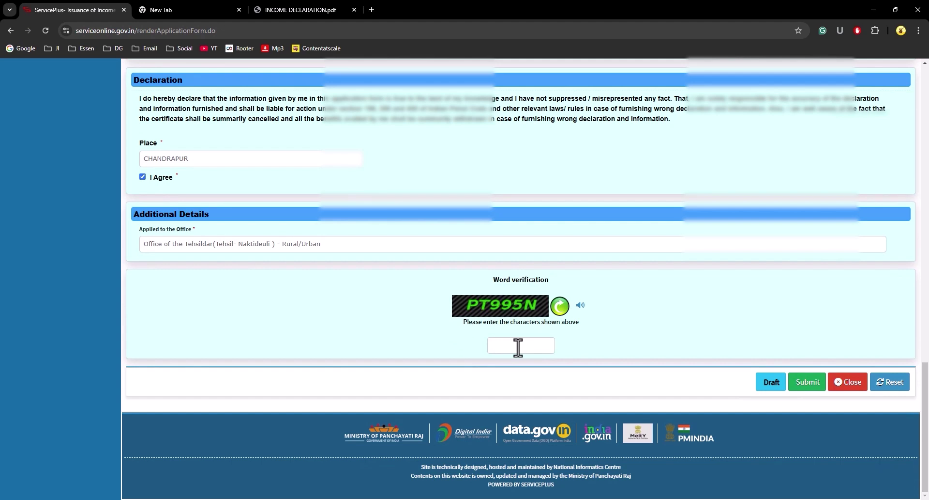
pyautogui.write('PT995N')
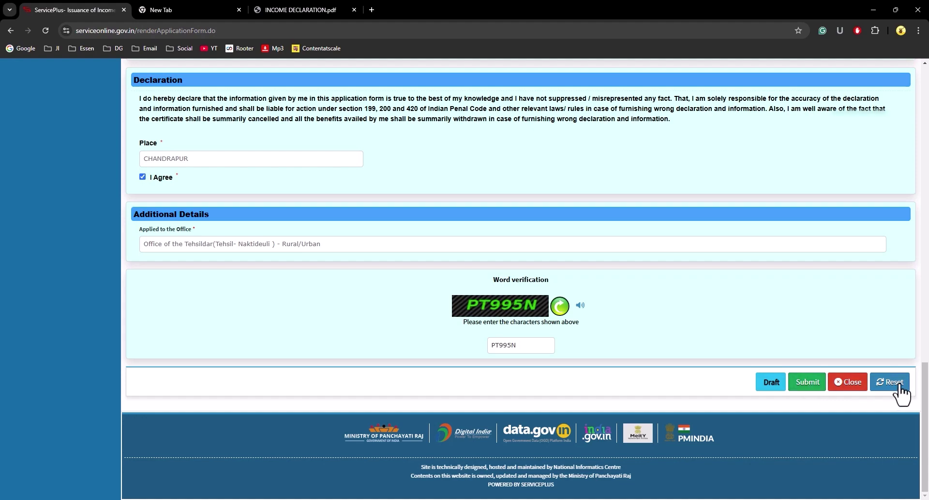
pyautogui.scroll(10, 589, 275)
pyautogui.scroll(10, 588, 275)
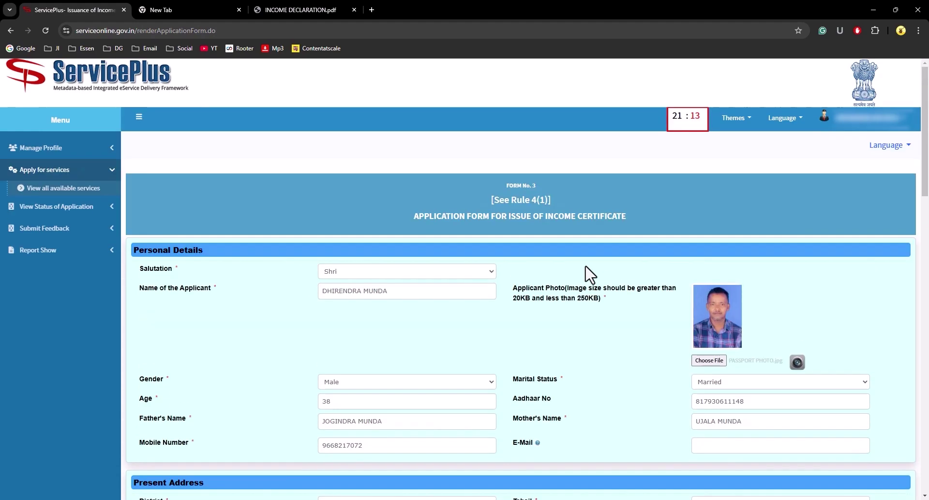
pyautogui.scroll(-20, 587, 272)
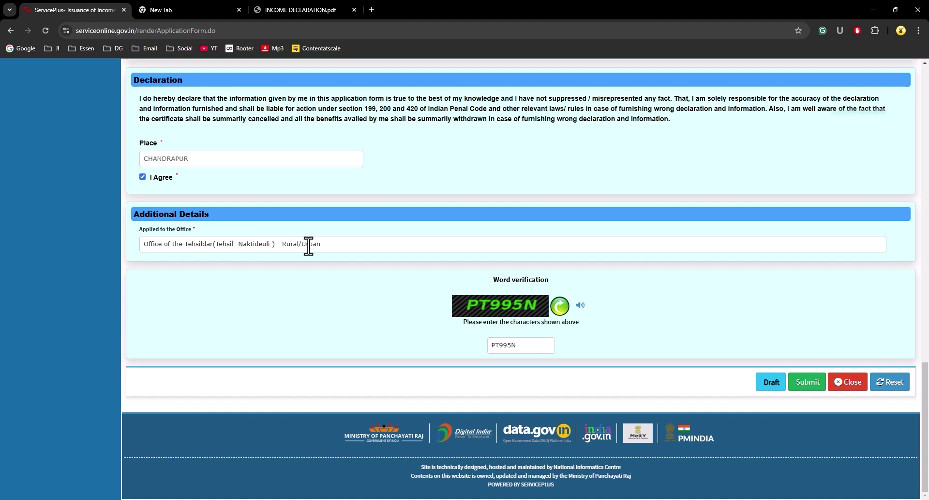
pyautogui.click(811, 387)
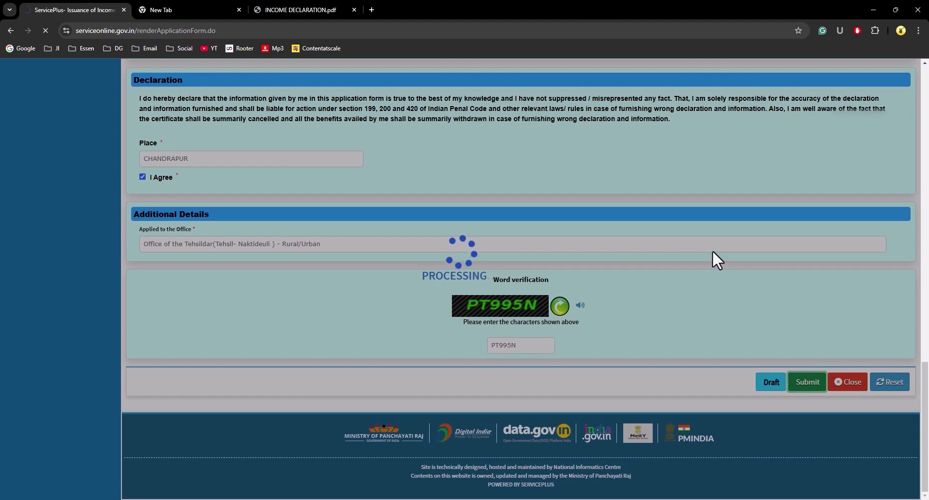
# Step: Review the entered details in the read-only preview down to the action buttons
pyautogui.scroll(-11, 712, 251)
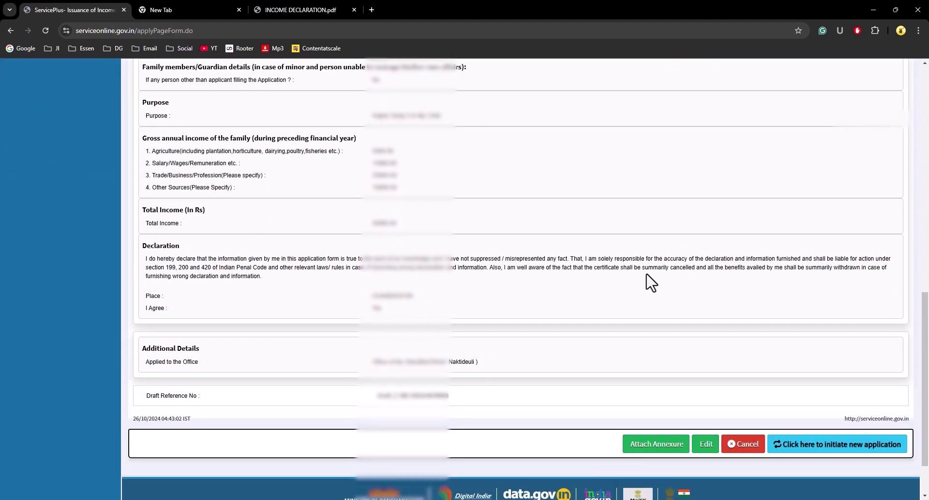
pyautogui.scroll(12, 647, 275)
pyautogui.scroll(-10, 305, 229)
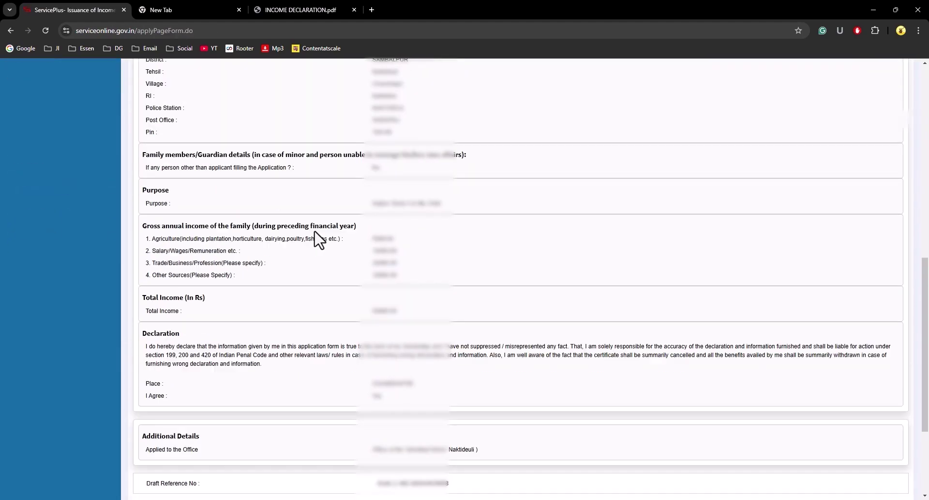
pyautogui.scroll(-5, 322, 242)
pyautogui.scroll(14, 326, 248)
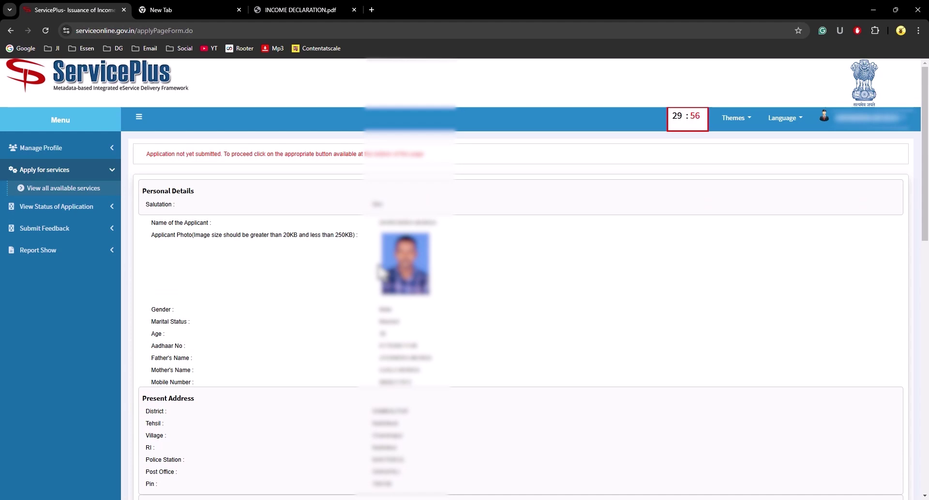
pyautogui.scroll(-2, 349, 283)
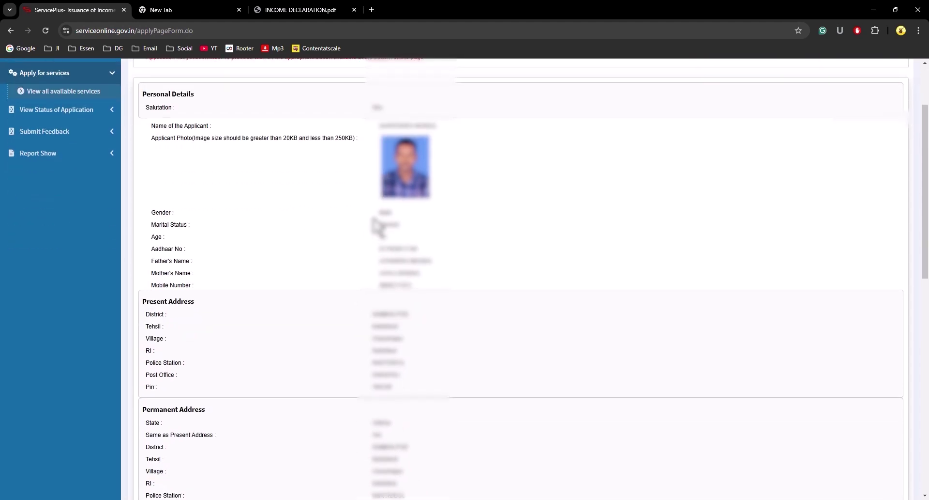
pyautogui.moveTo(380, 248); pyautogui.dragTo(401, 249)
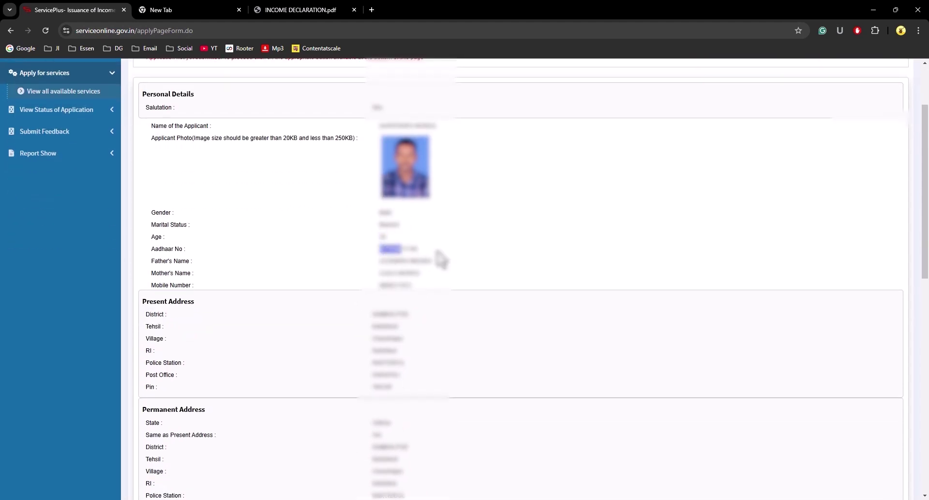
pyautogui.scroll(-6, 442, 259)
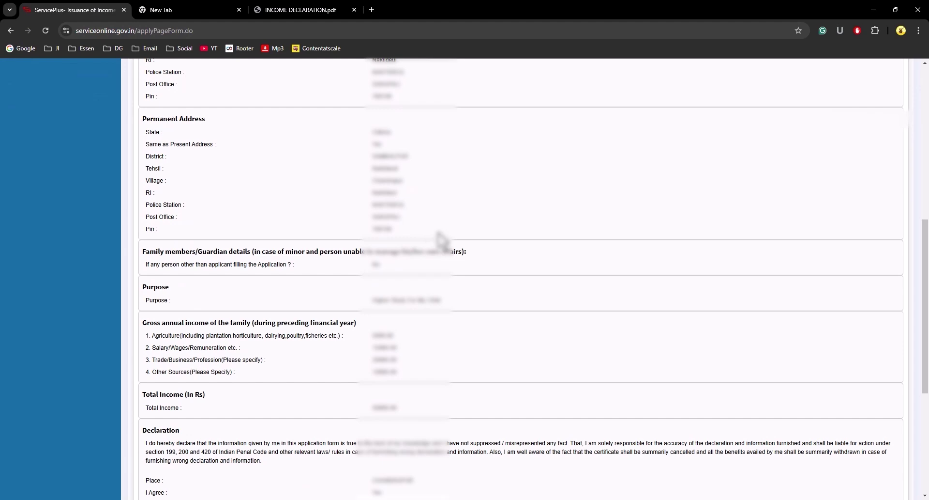
pyautogui.scroll(-2, 414, 319)
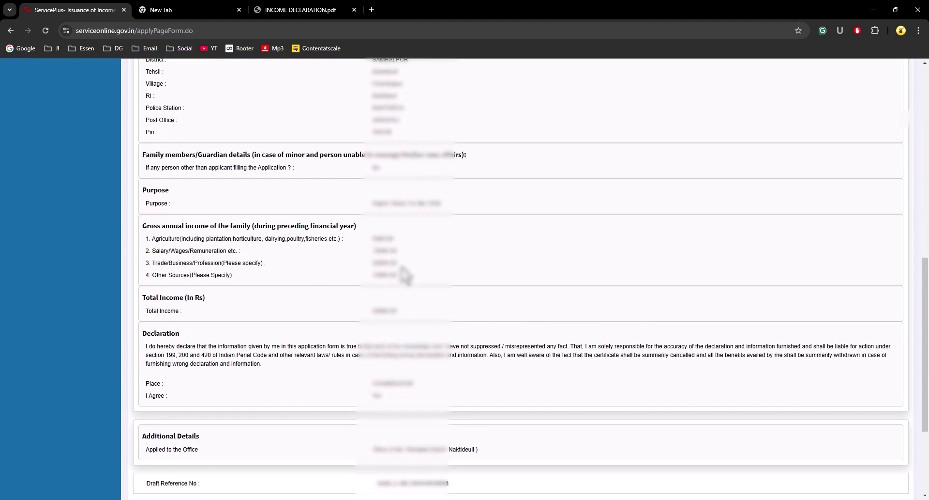
pyautogui.scroll(-3, 411, 310)
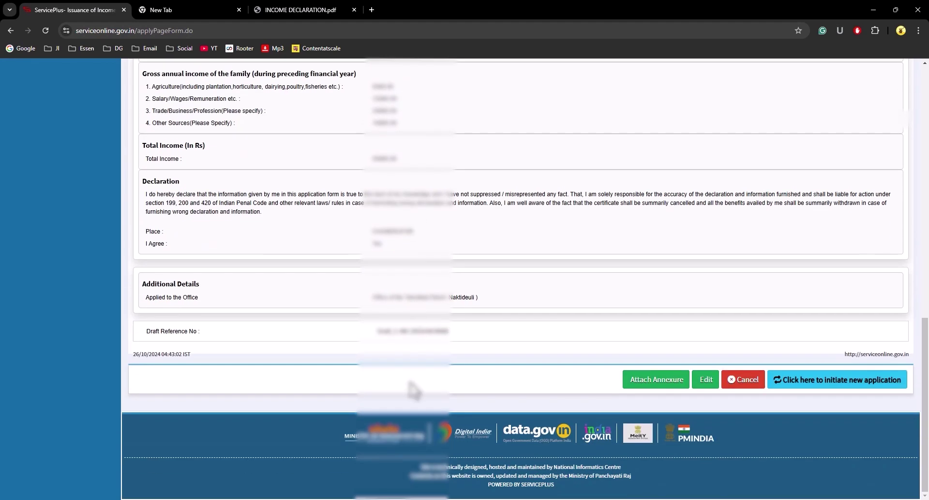
pyautogui.scroll(11, 463, 332)
pyautogui.scroll(-7, 463, 332)
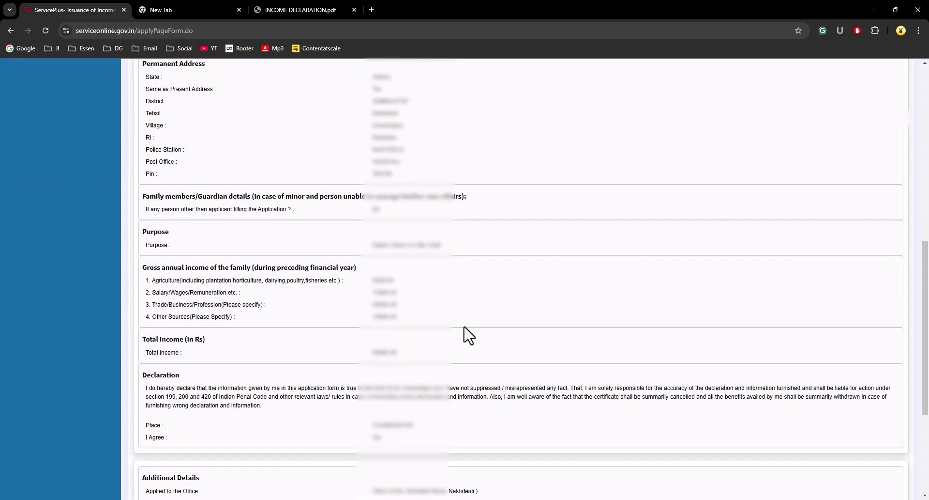
pyautogui.scroll(-4, 467, 334)
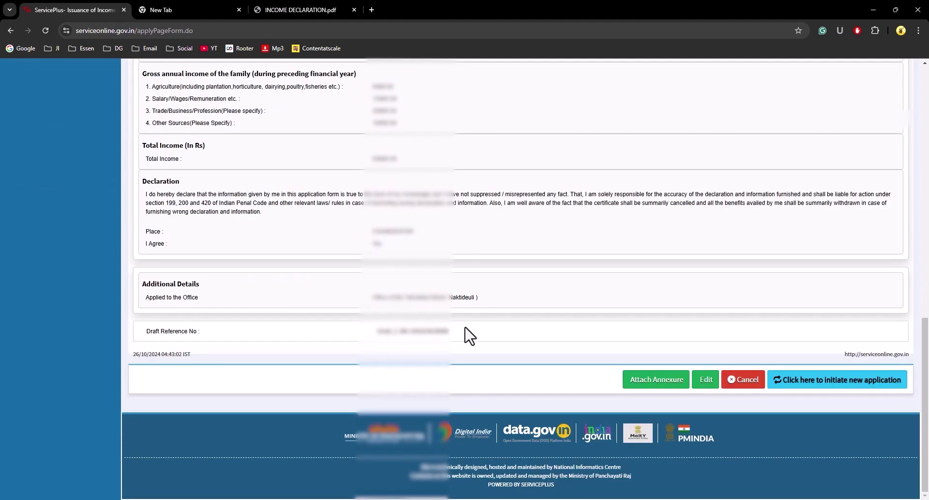
# Step: Go to Attach Annexure and set the first enclosure document to Copy of ROR
pyautogui.click(666, 383)
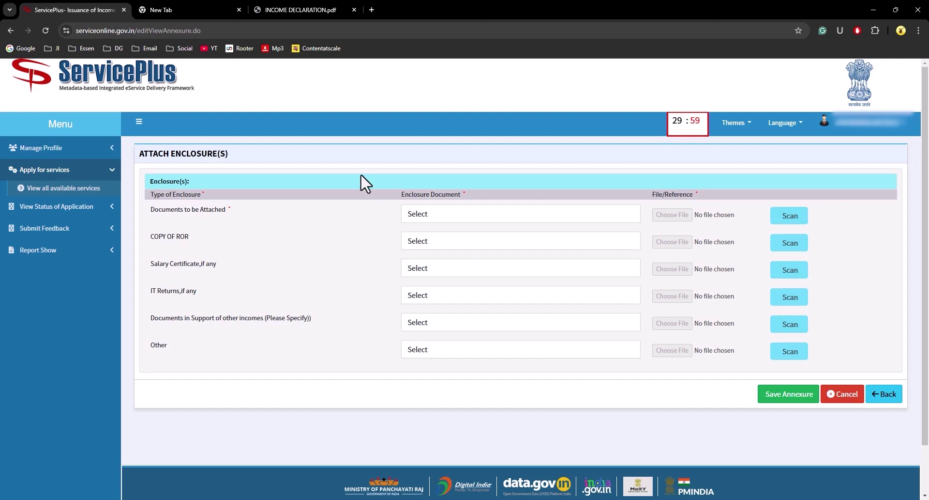
pyautogui.scroll(-2, 387, 299)
pyautogui.scroll(2, 391, 243)
pyautogui.click(427, 215)
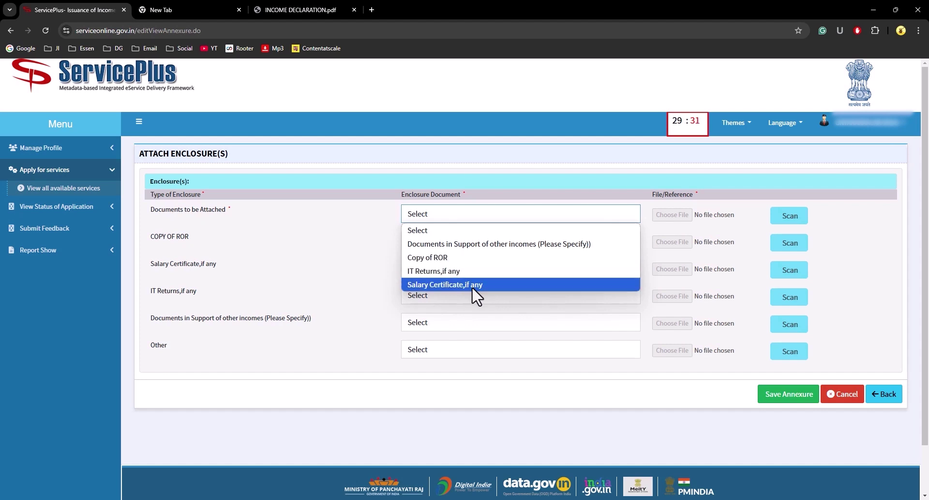
pyautogui.click(462, 259)
# Step: Attach DOCUMENT.pdf to the first enclosure and add an Other enclosure named INCOME DECLARATION
pyautogui.click(672, 214)
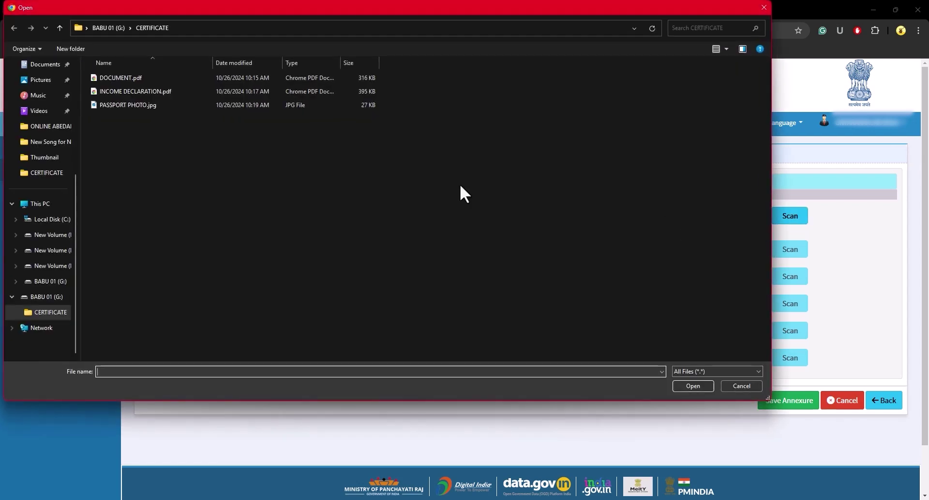
pyautogui.doubleClick(132, 79)
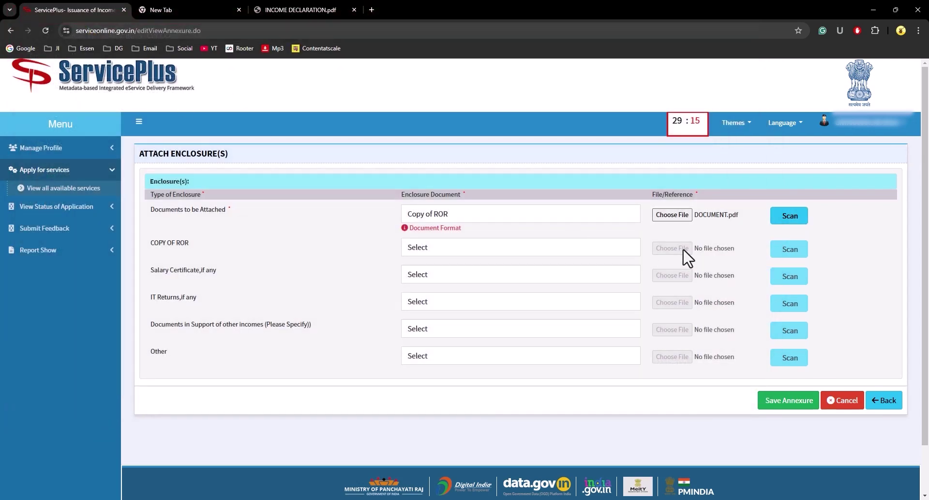
pyautogui.click(417, 359)
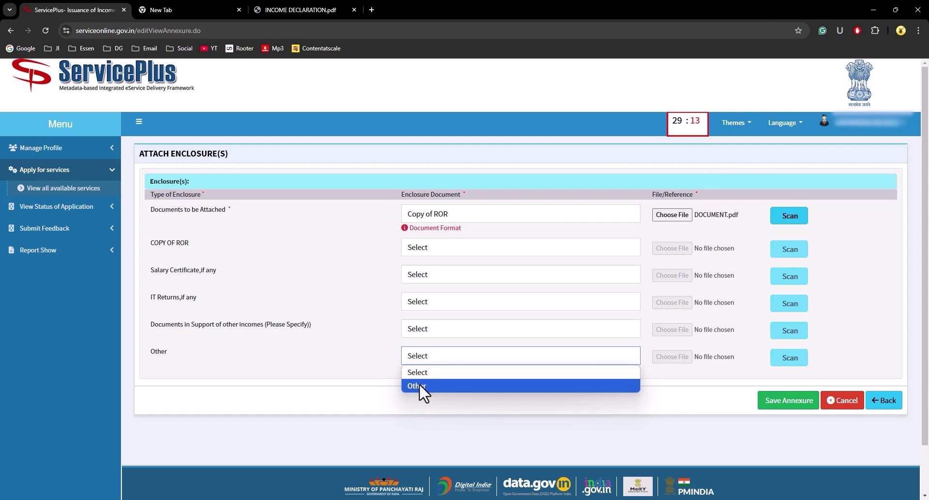
pyautogui.click(419, 383)
pyautogui.click(442, 382)
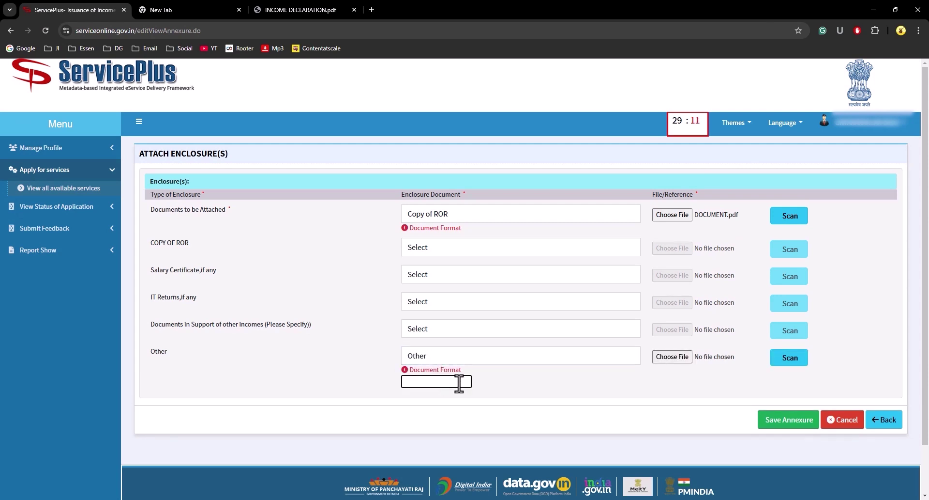
pyautogui.scroll(-2, 459, 382)
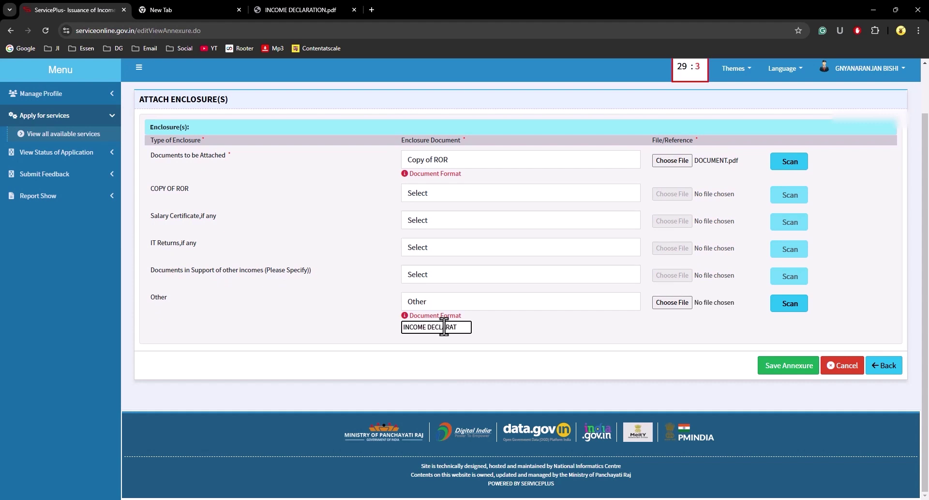
# Step: Attach INCOME DECLARATION.pdf to the Other row and save the annexures
pyautogui.click(691, 301)
pyautogui.click(120, 92)
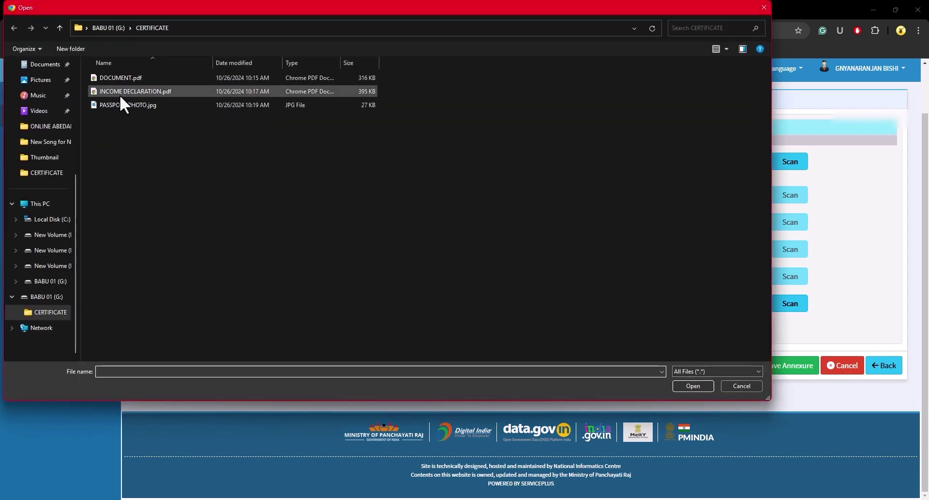
pyautogui.click(697, 387)
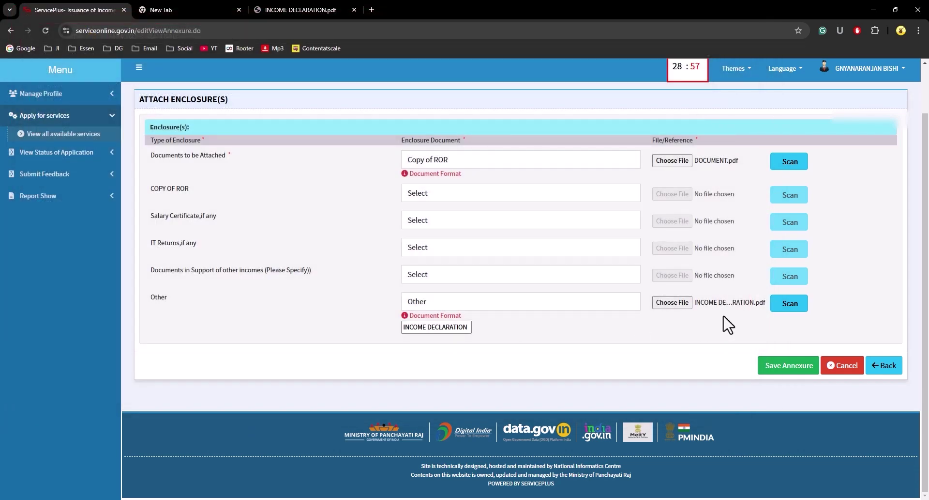
pyautogui.click(789, 366)
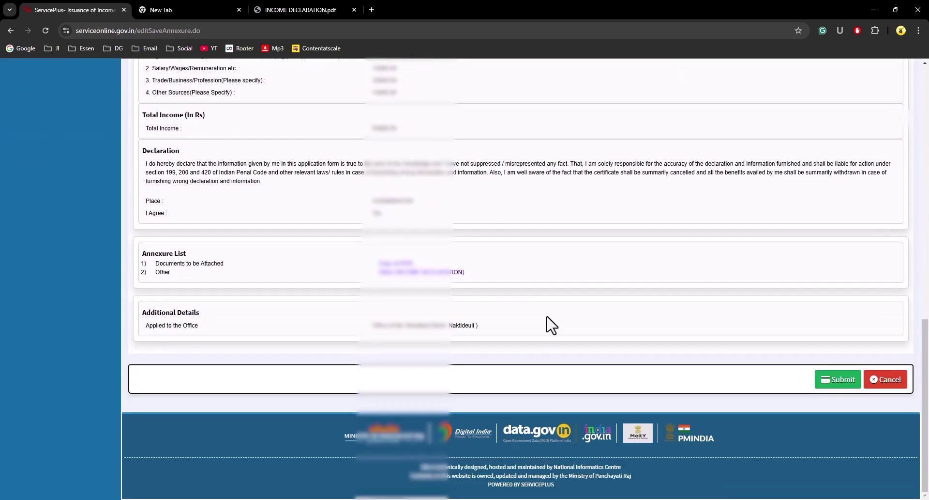
# Step: Confirm the Annexure List shows Copy of ROR and Other (INCOME DECLARATION), then submit the application
pyautogui.moveTo(140, 250); pyautogui.dragTo(248, 268)
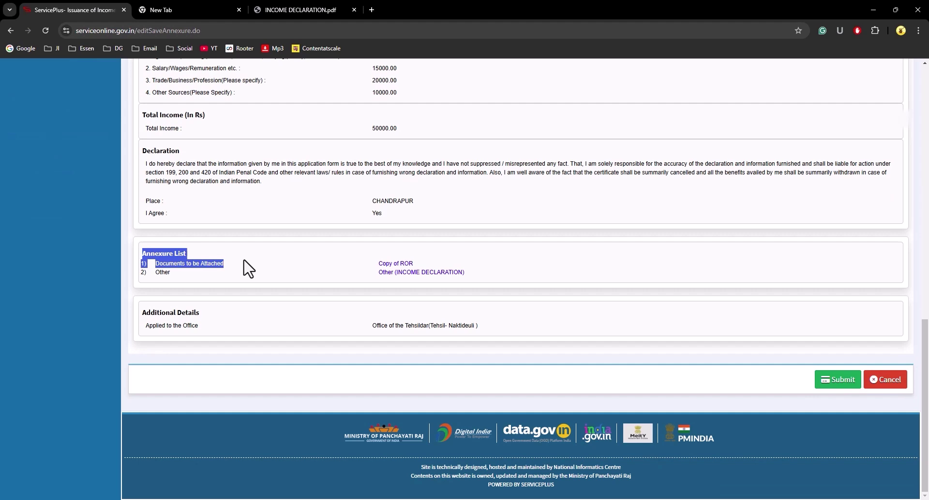
pyautogui.click(192, 275)
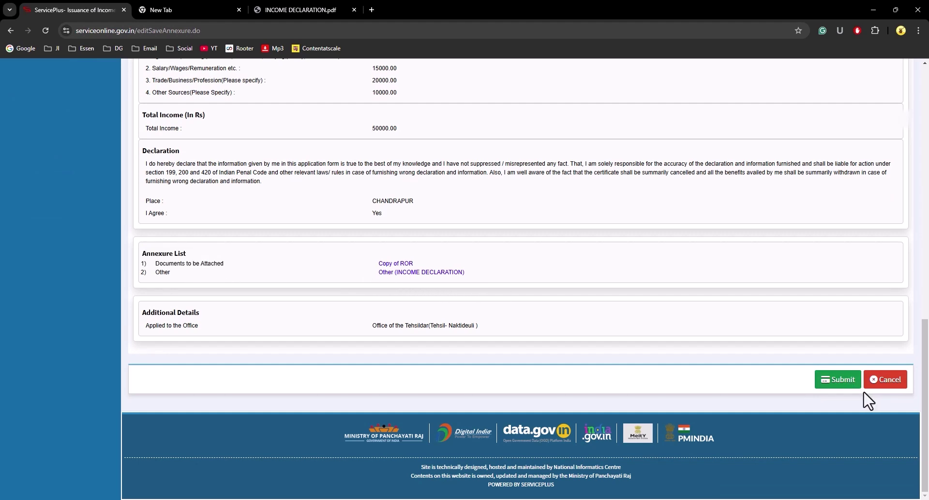
pyautogui.click(850, 386)
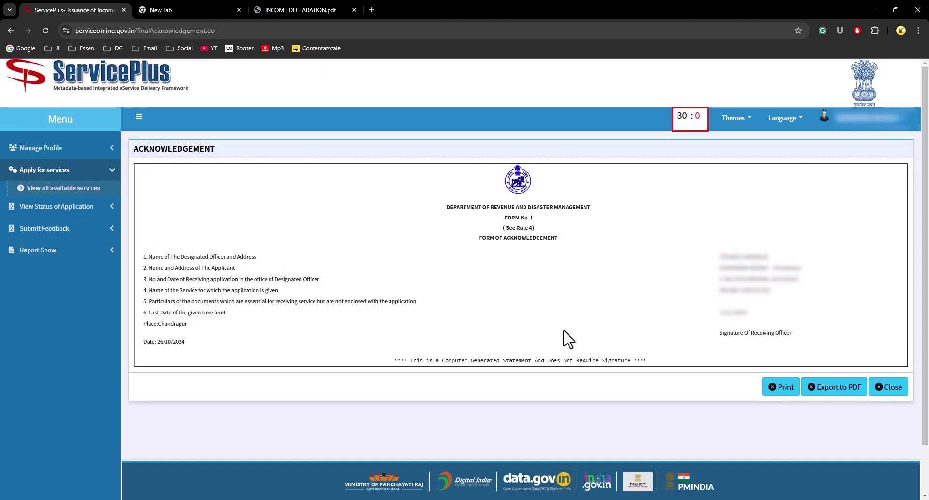
# Step: Read the acknowledgement's officer, applicant, application number, service and time-limit details
pyautogui.scroll(-2, 568, 338)
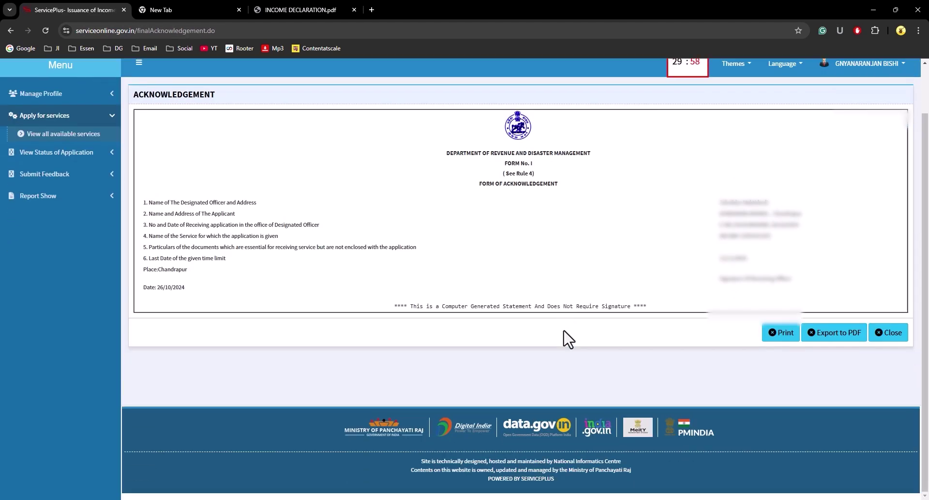
pyautogui.scroll(2, 513, 247)
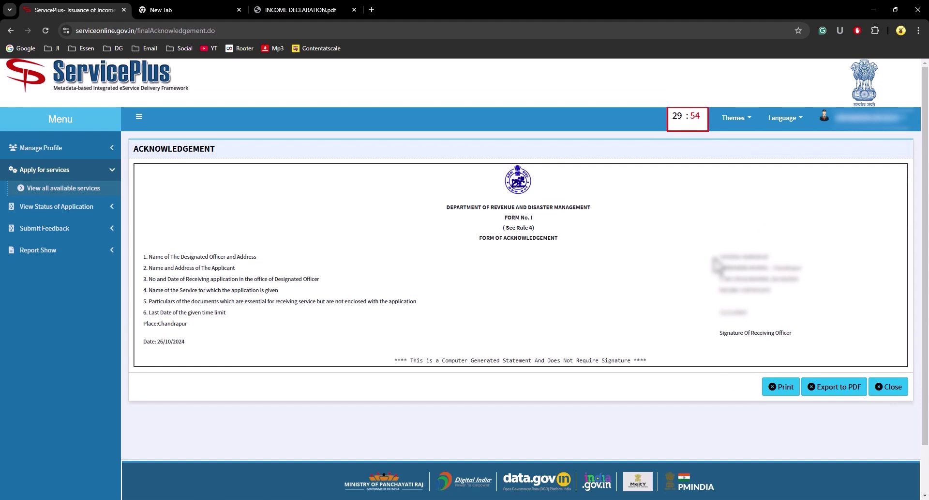
pyautogui.moveTo(721, 256); pyautogui.dragTo(786, 258)
pyautogui.moveTo(719, 268); pyautogui.dragTo(777, 268)
pyautogui.moveTo(721, 279); pyautogui.dragTo(803, 280)
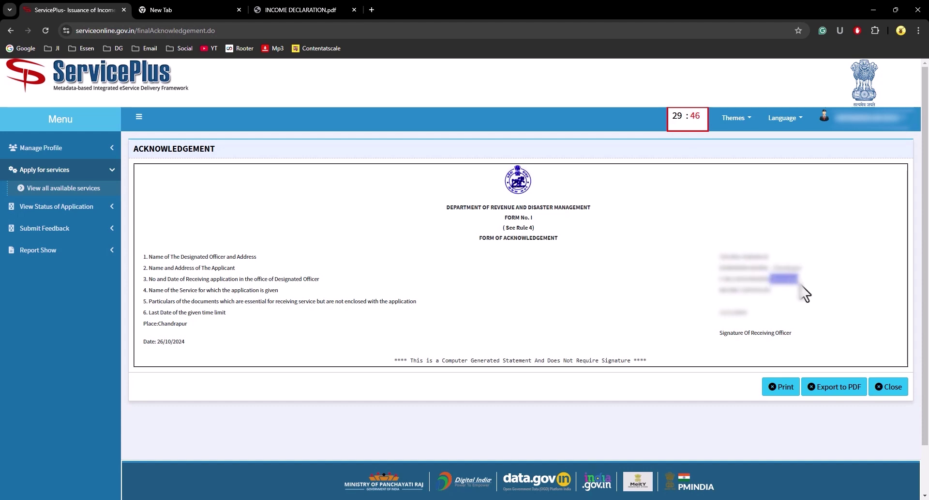
pyautogui.click(793, 290)
pyautogui.scroll(-2, 793, 290)
pyautogui.moveTo(714, 235); pyautogui.dragTo(796, 238)
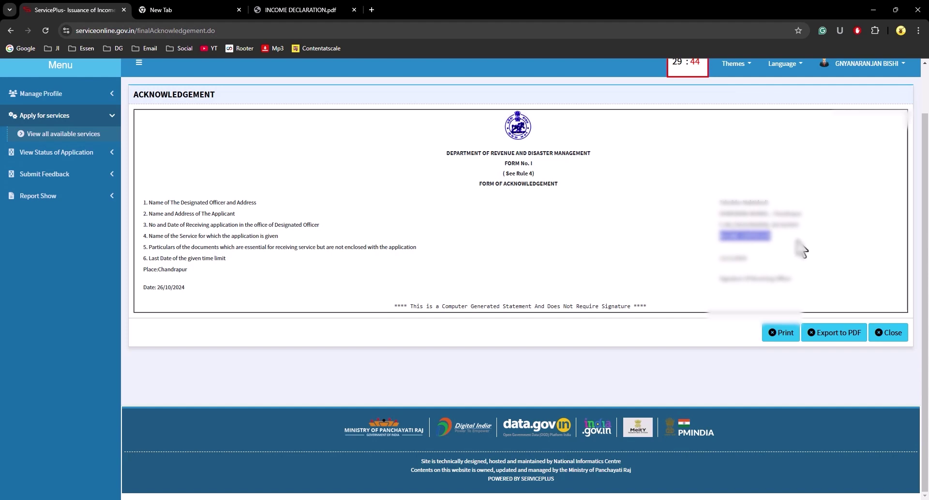
pyautogui.click(799, 240)
pyautogui.moveTo(704, 271); pyautogui.dragTo(741, 259)
pyautogui.click(770, 269)
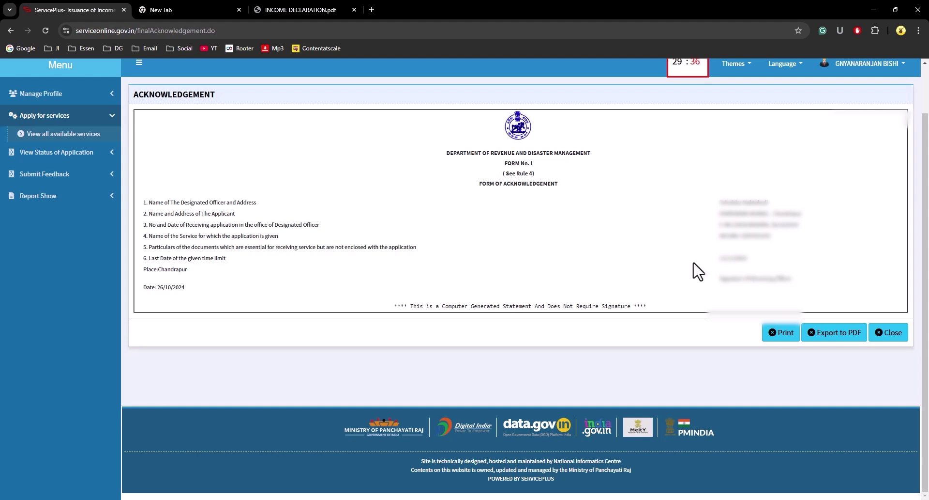
# Step: Save the acknowledgement PDF with an ACKNOW-prefixed file name into G:\CERTIFICATE, then select its application number
pyautogui.click(842, 339)
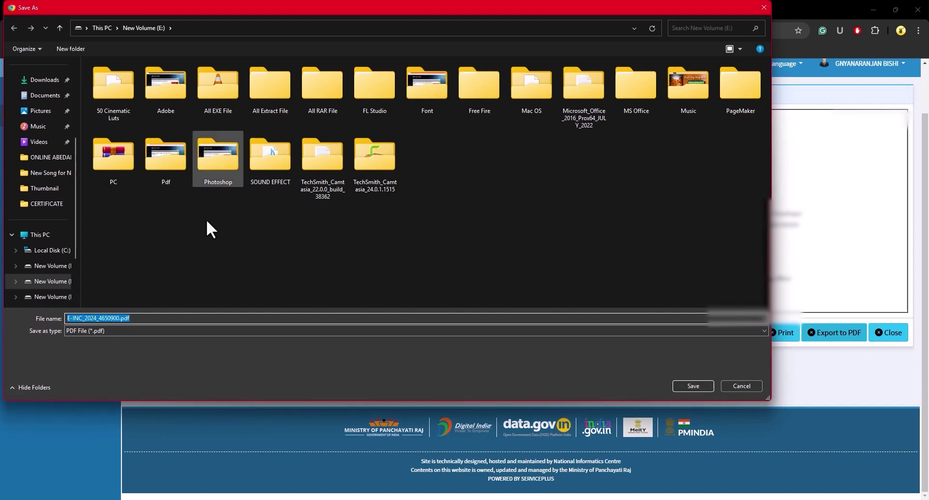
pyautogui.click(68, 317)
pyautogui.write('ACKNOW')
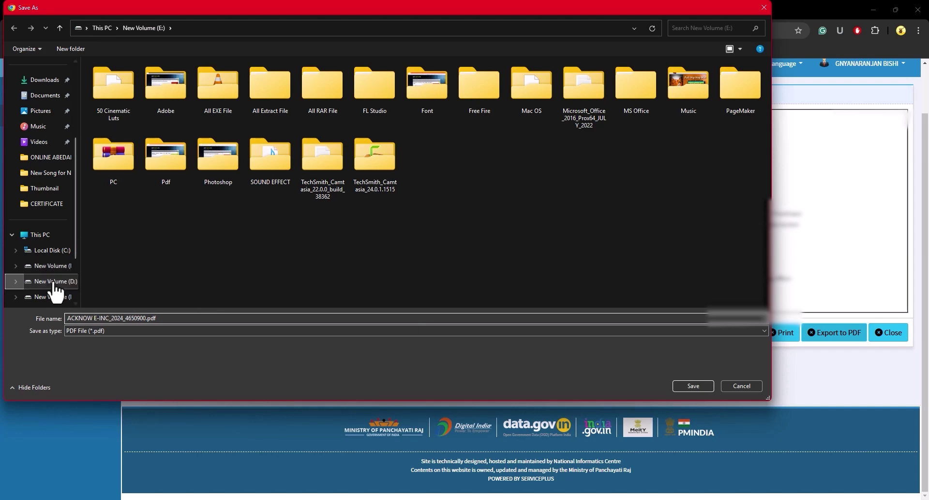
pyautogui.scroll(-3, 58, 296)
pyautogui.click(54, 250)
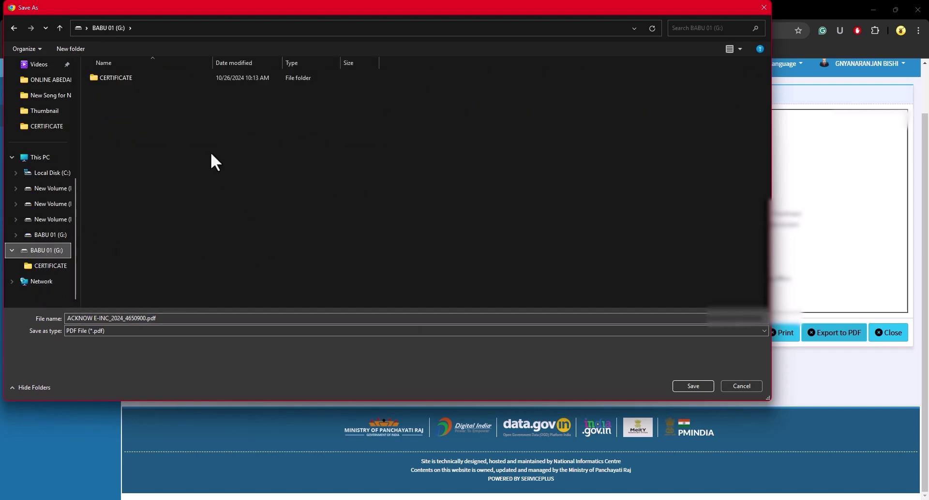
pyautogui.click(129, 77)
pyautogui.doubleClick(129, 77)
pyautogui.click(702, 386)
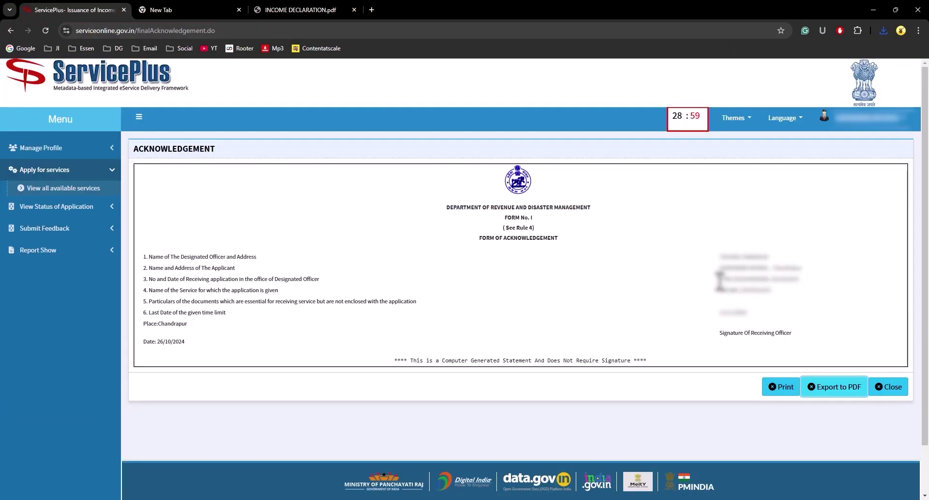
pyautogui.moveTo(720, 280); pyautogui.dragTo(766, 281)
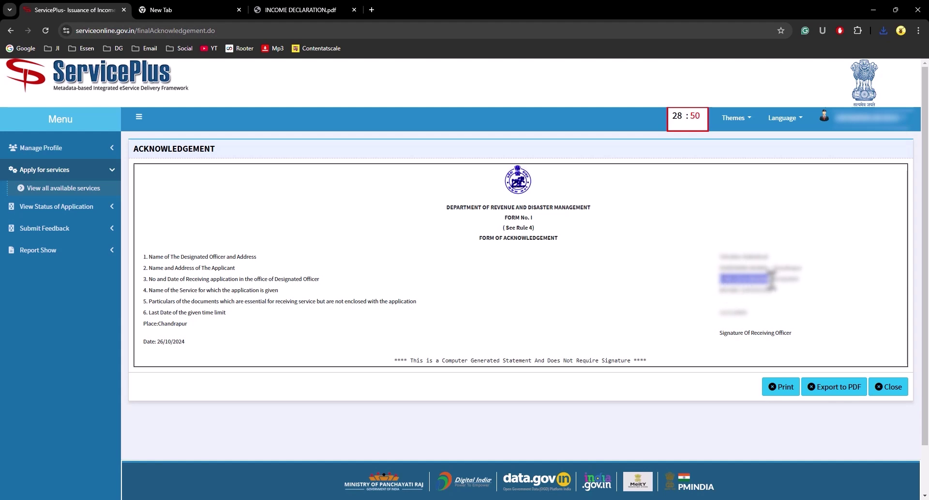
# Step: Look up the application on Track application status using the pasted App Ref No
pyautogui.click(69, 208)
pyautogui.click(60, 212)
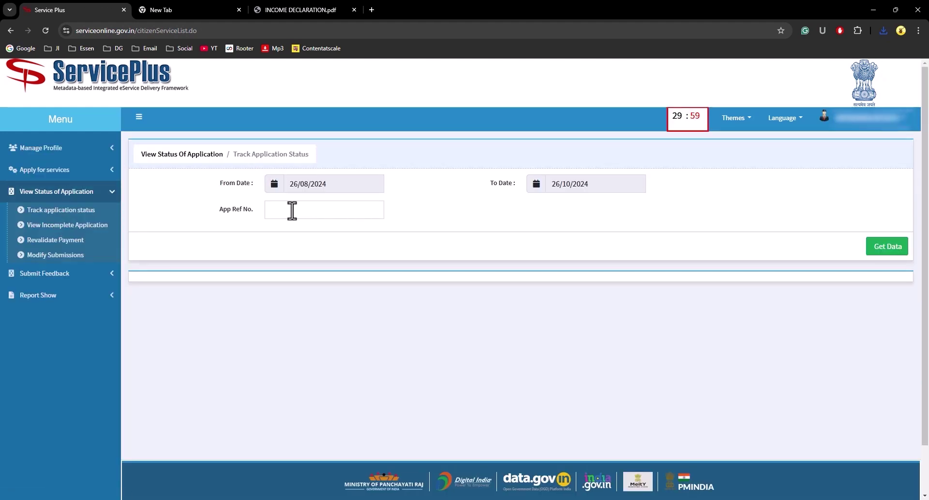
pyautogui.click(292, 210)
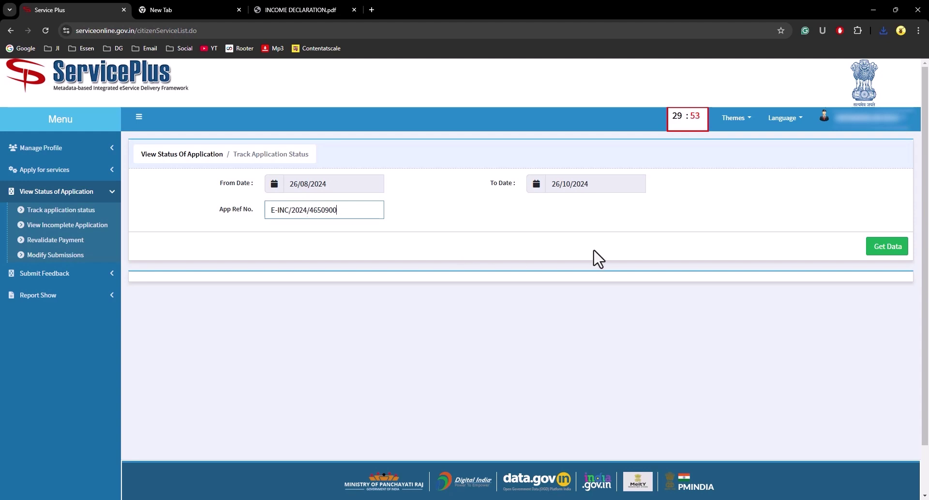
pyautogui.click(881, 250)
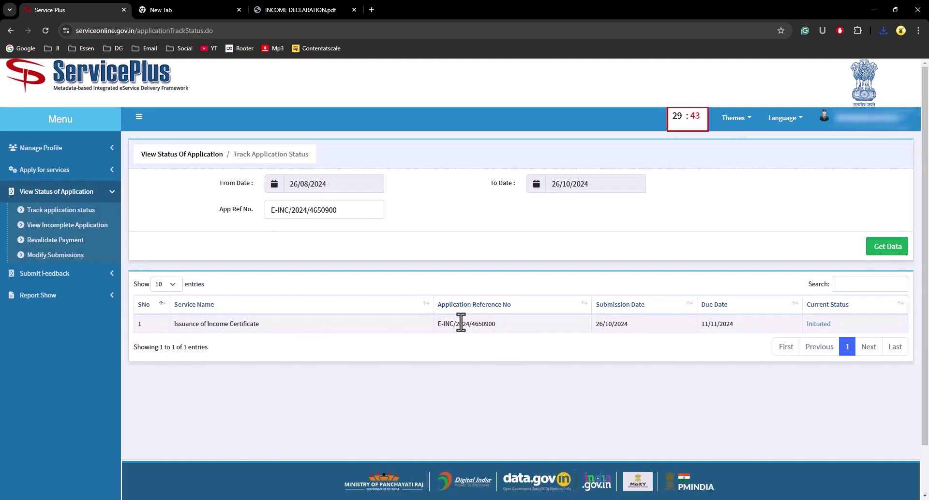
# Step: Check the result's reference number, submission date 26/10/2024 and due date 11/11/2024
pyautogui.moveTo(509, 329); pyautogui.dragTo(417, 325)
pyautogui.moveTo(653, 326); pyautogui.dragTo(630, 319)
pyautogui.click(731, 311)
pyautogui.moveTo(701, 327); pyautogui.dragTo(678, 329)
pyautogui.click(740, 324)
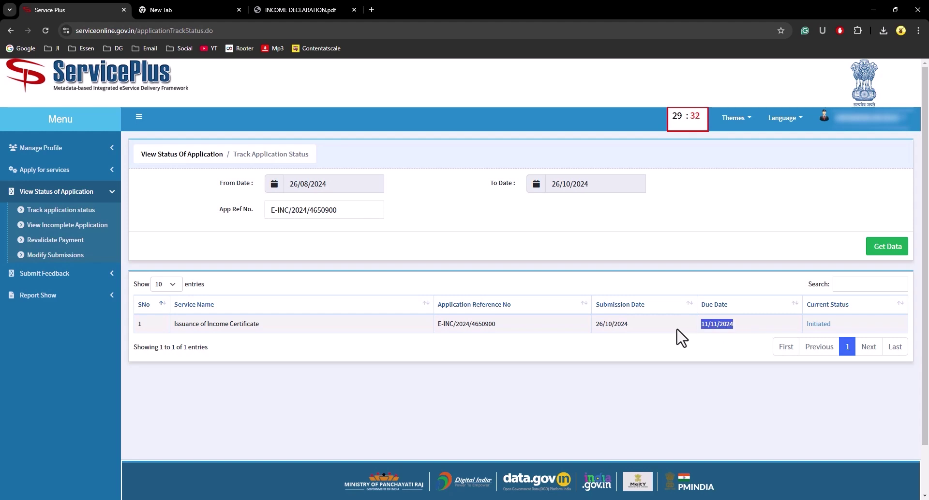
pyautogui.click(767, 323)
pyautogui.doubleClick(806, 324)
pyautogui.click(858, 333)
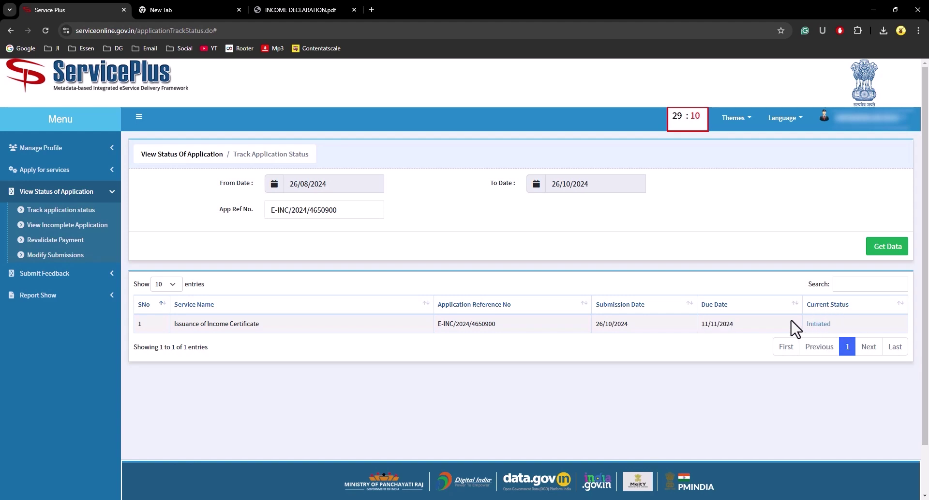